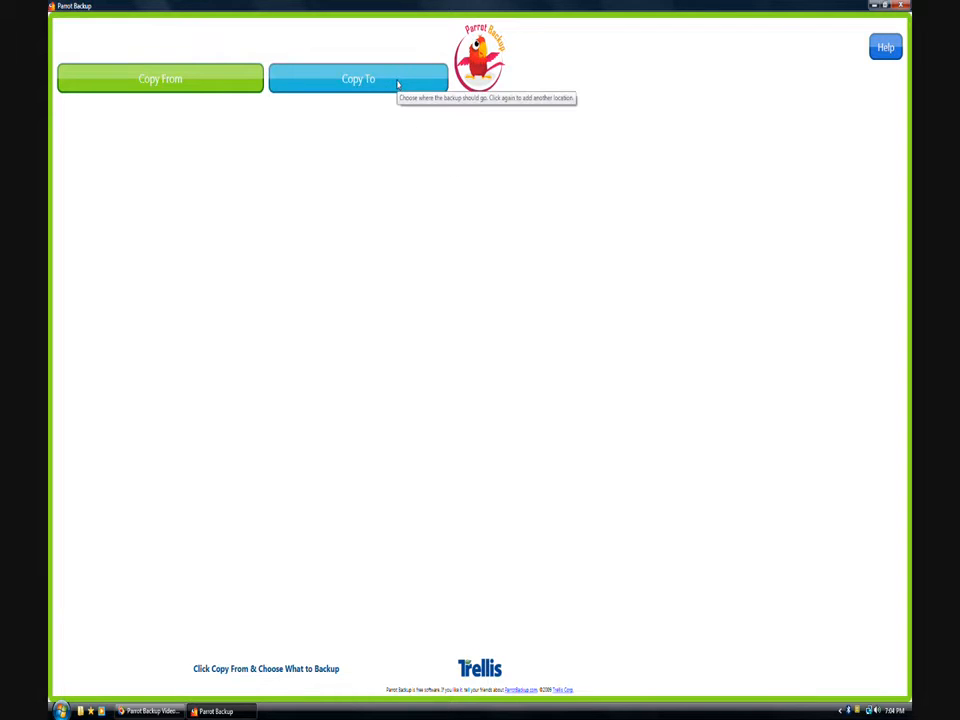
- Set the backup destination to the THUMB8G (D:) drive
click(397, 84)
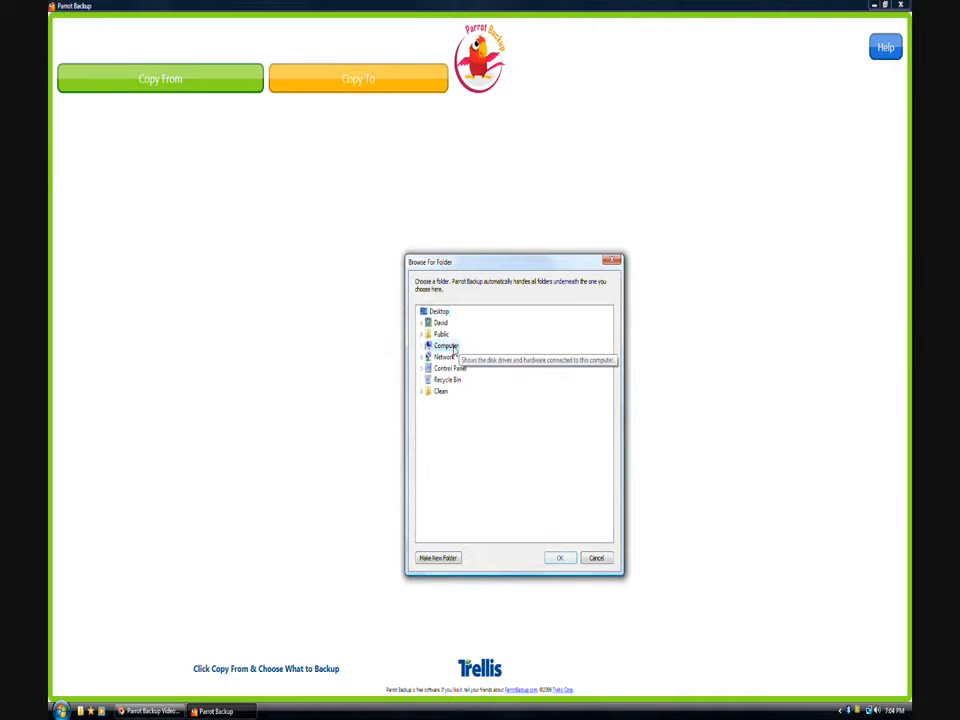
double_click(447, 346)
double_click(455, 368)
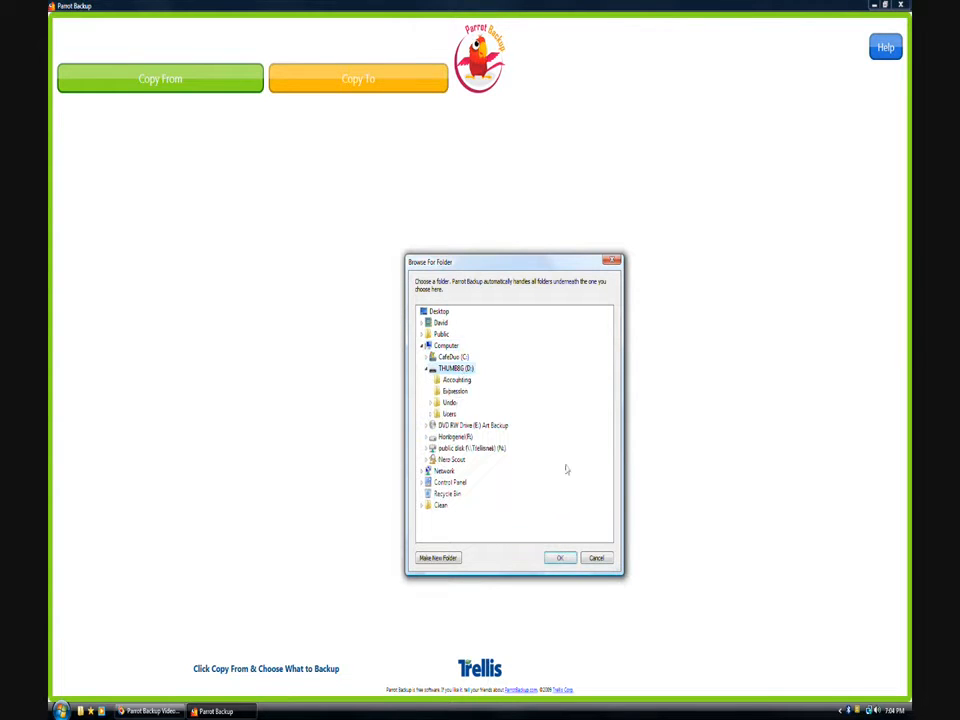
click(560, 558)
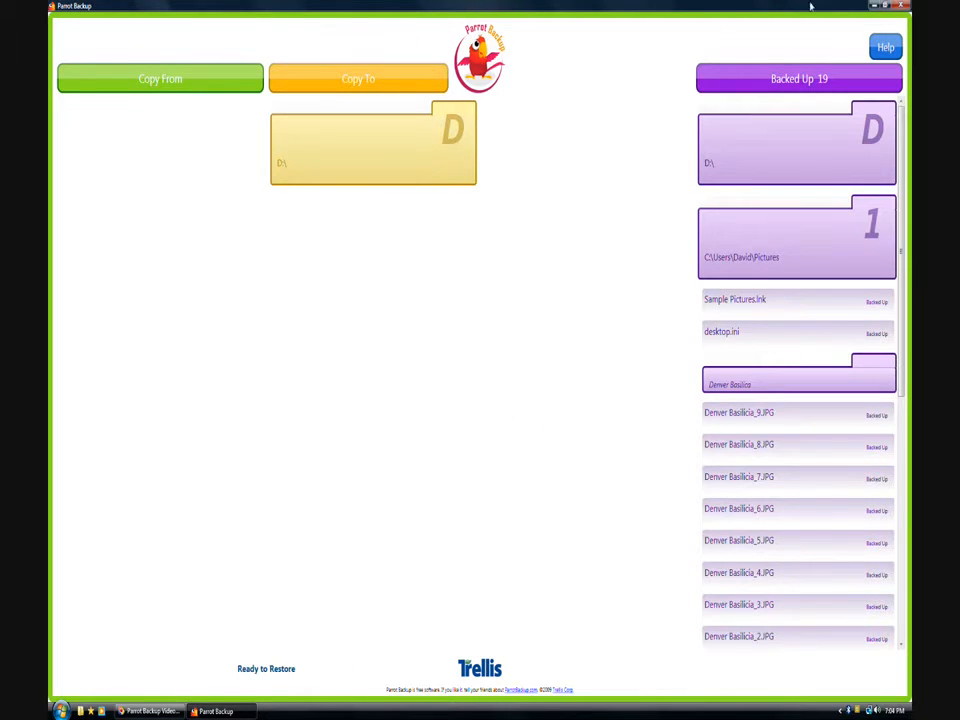
- Preview the backed-up pictures Denver Basilicia_8.JPG and Denver Basilicia_6.JPG, and close the photo viewer
mouse_move(817, 113)
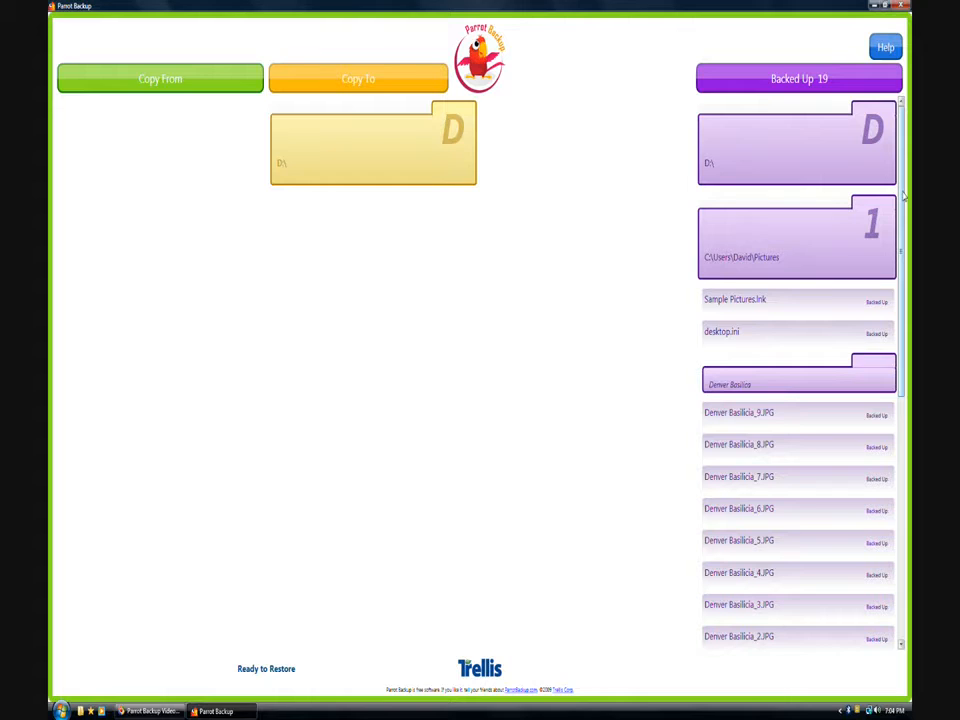
mouse_move(739, 467)
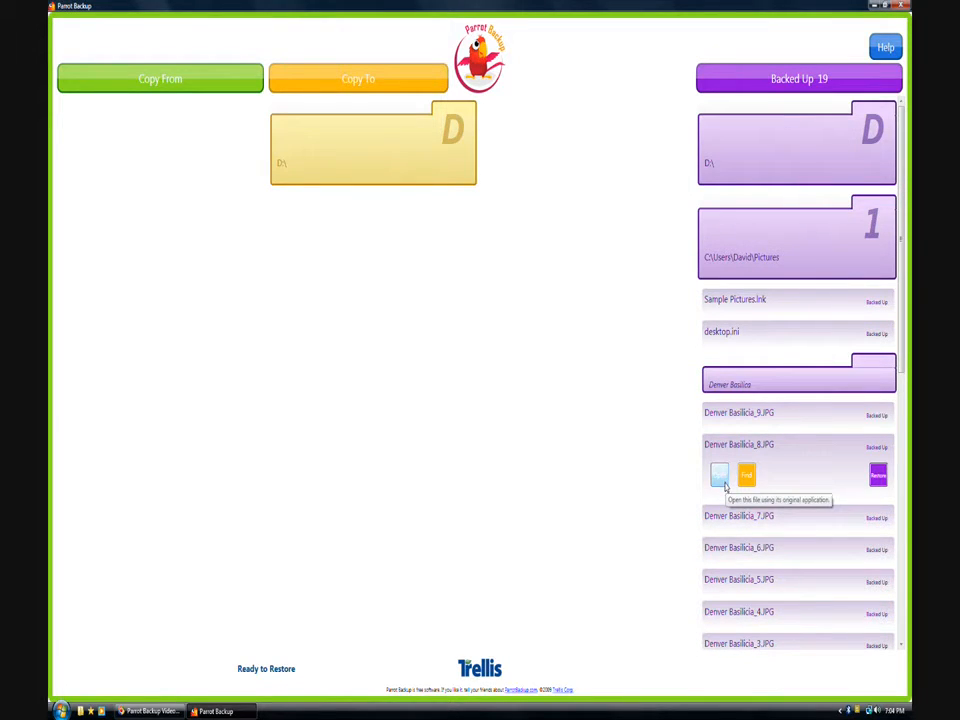
click(724, 484)
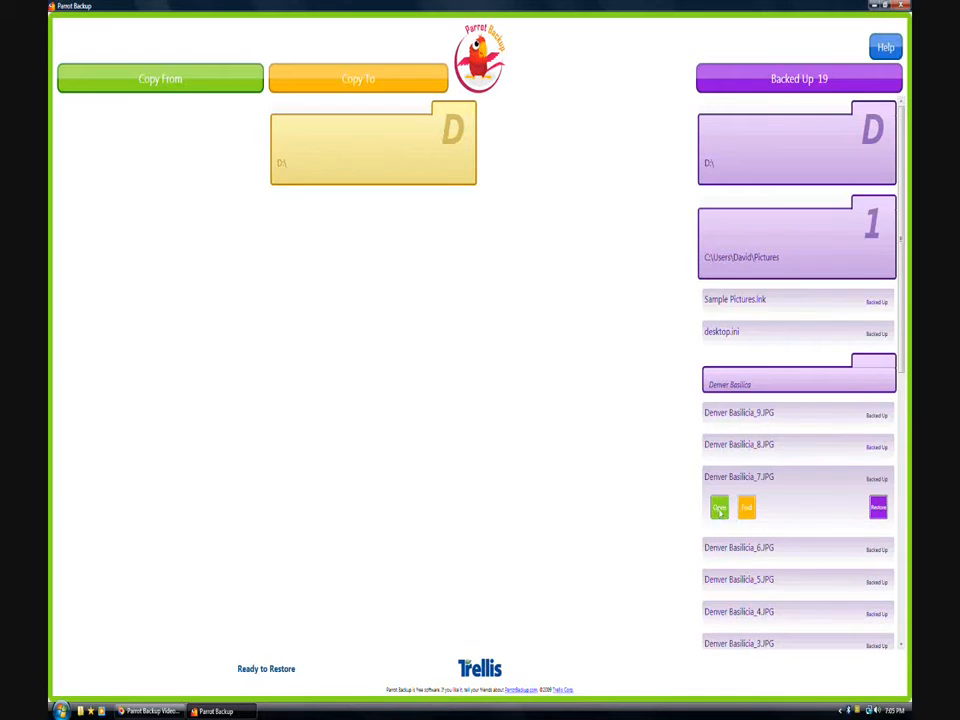
click(718, 543)
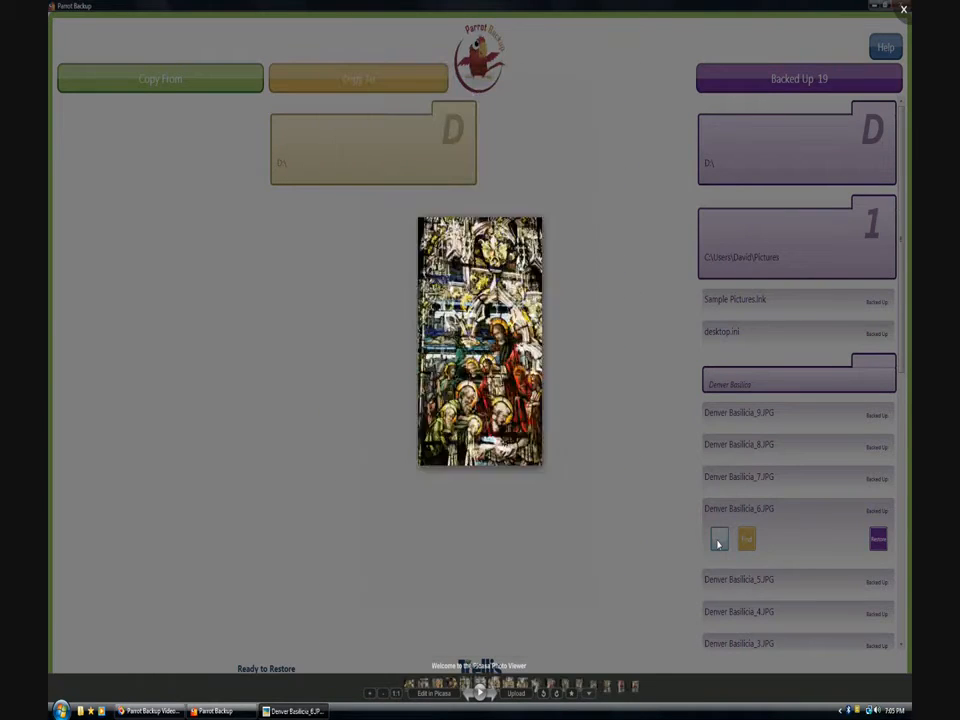
key(Escape)
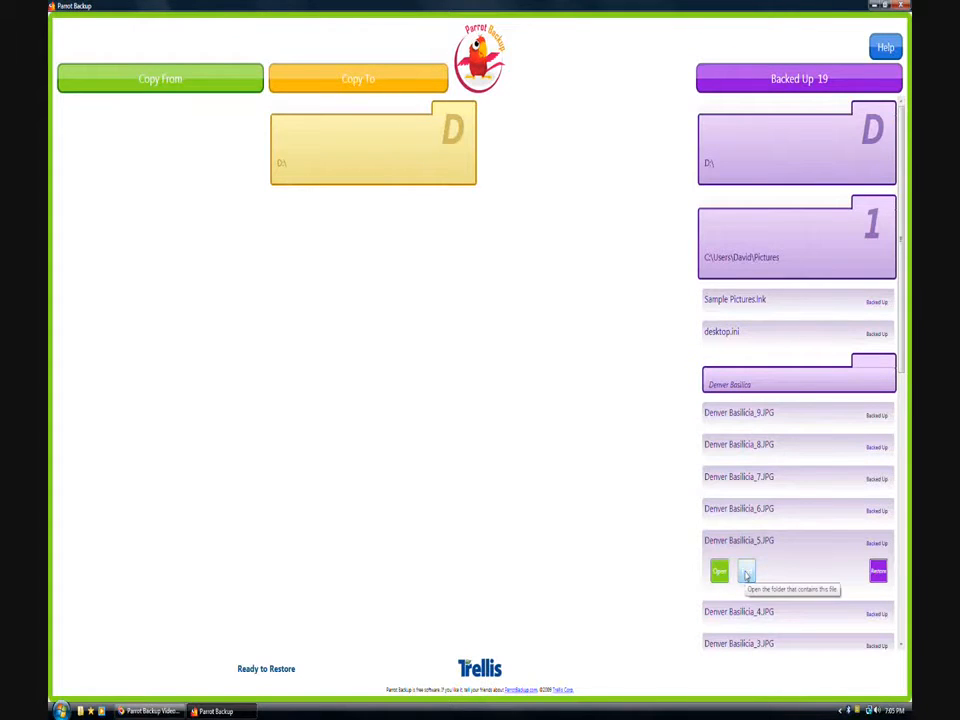
click(746, 572)
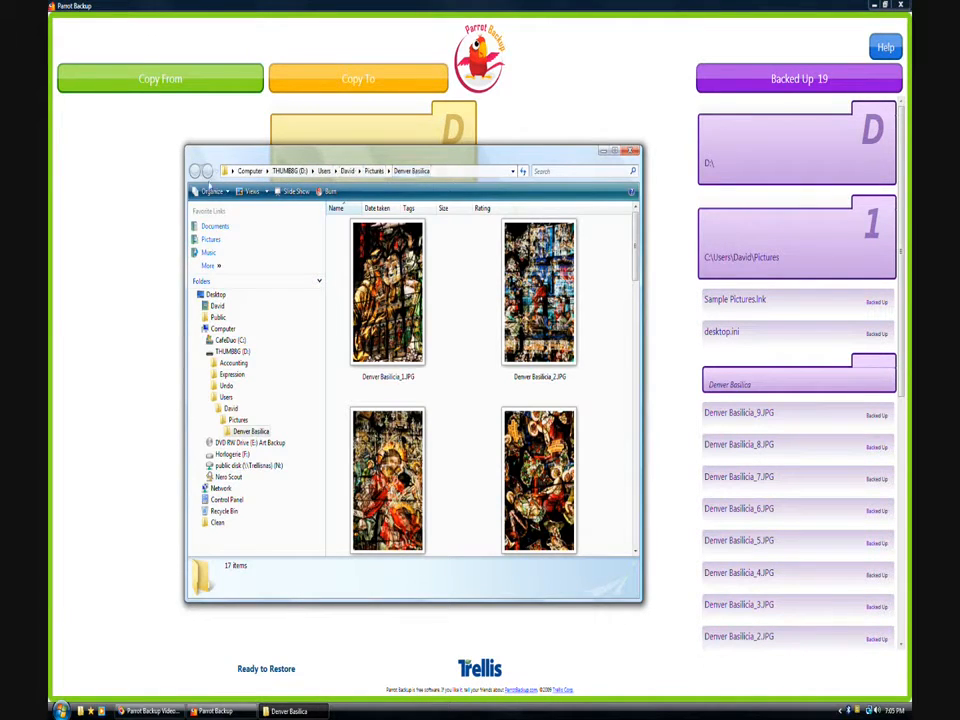
drag(636, 250, 635, 402)
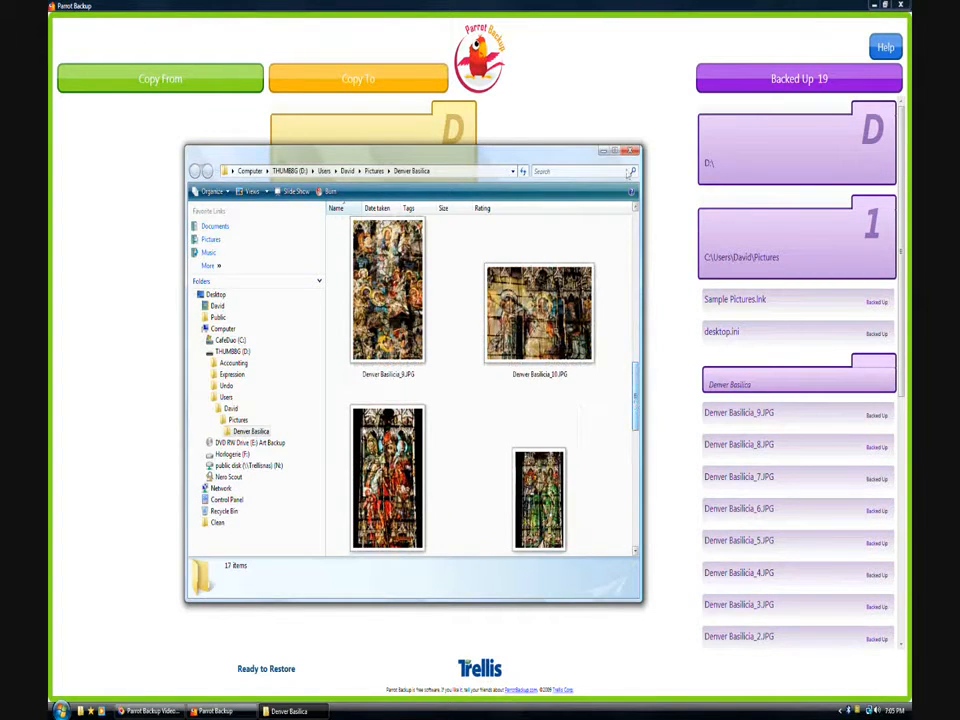
click(631, 151)
mouse_move(765, 488)
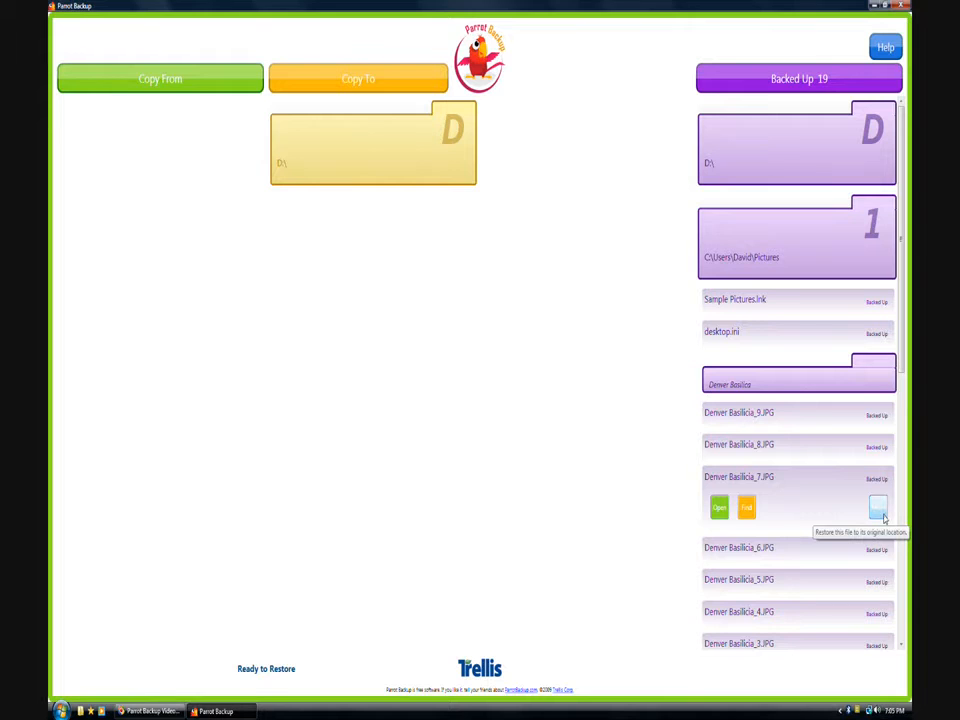
- Delete the original Denver Basilicia_2.JPG from the Denver Basilica folder in Pictures and close the folder window
click(59, 713)
text(n)
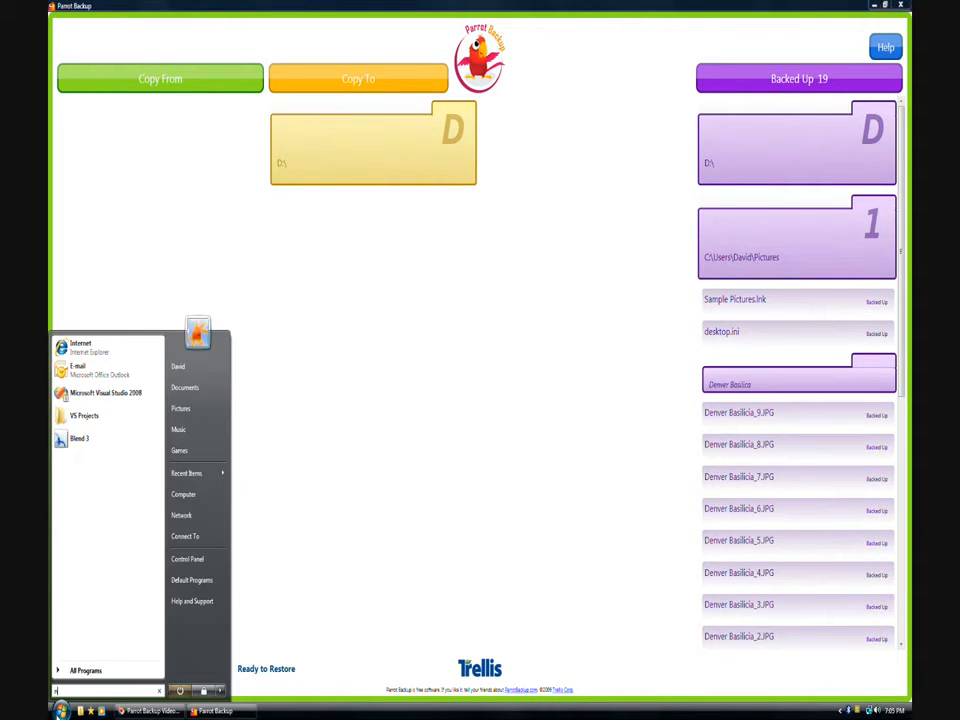
key(BackSpace)
click(184, 414)
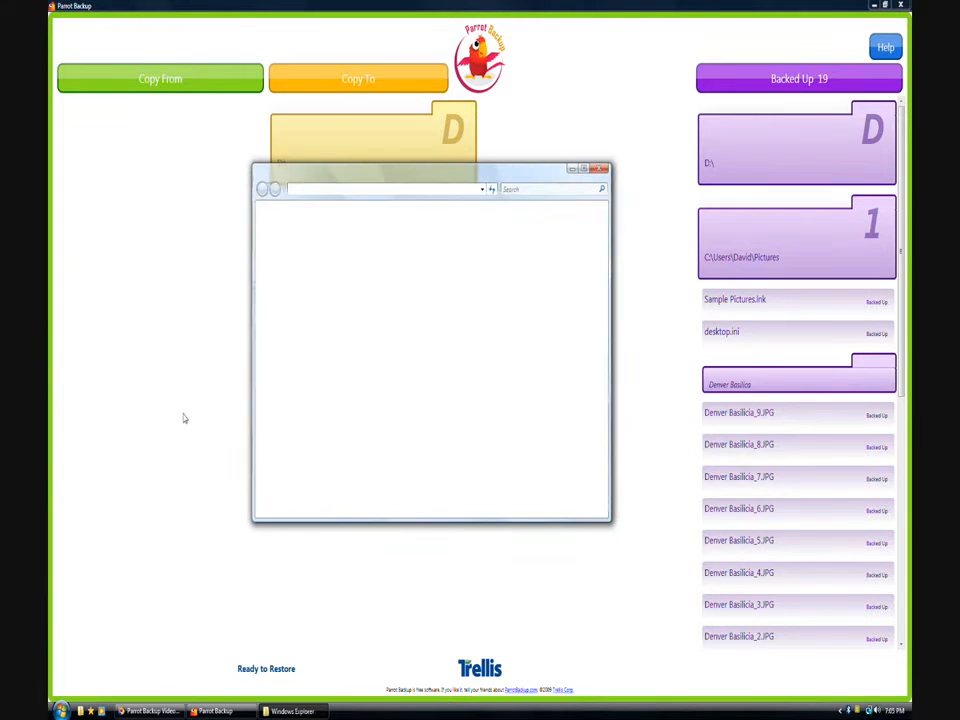
click(426, 278)
key(Delete)
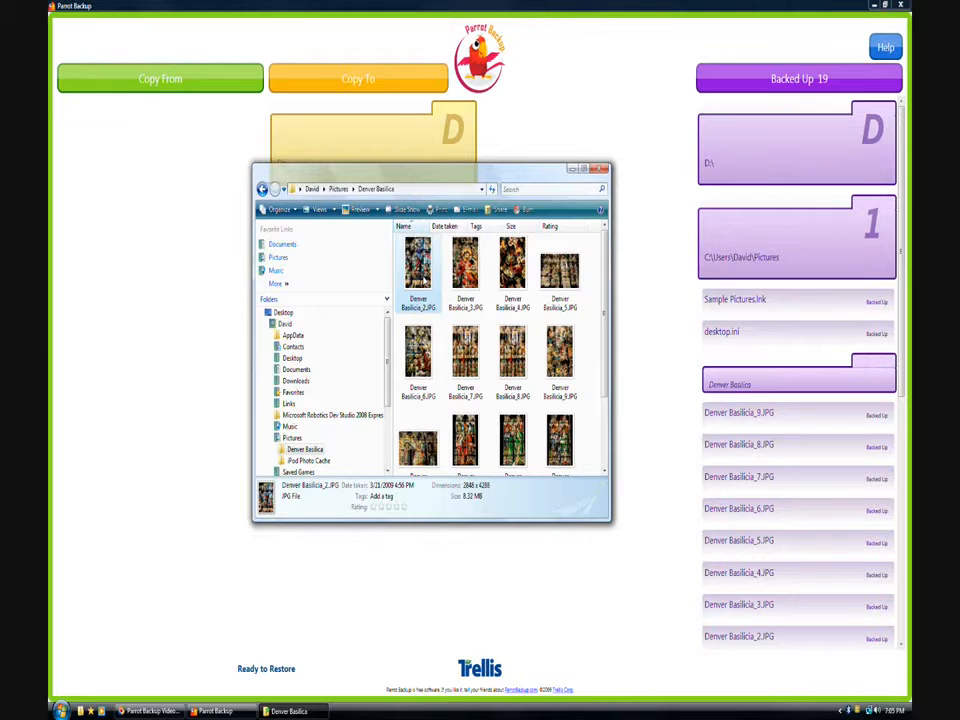
right_click(427, 272)
click(466, 600)
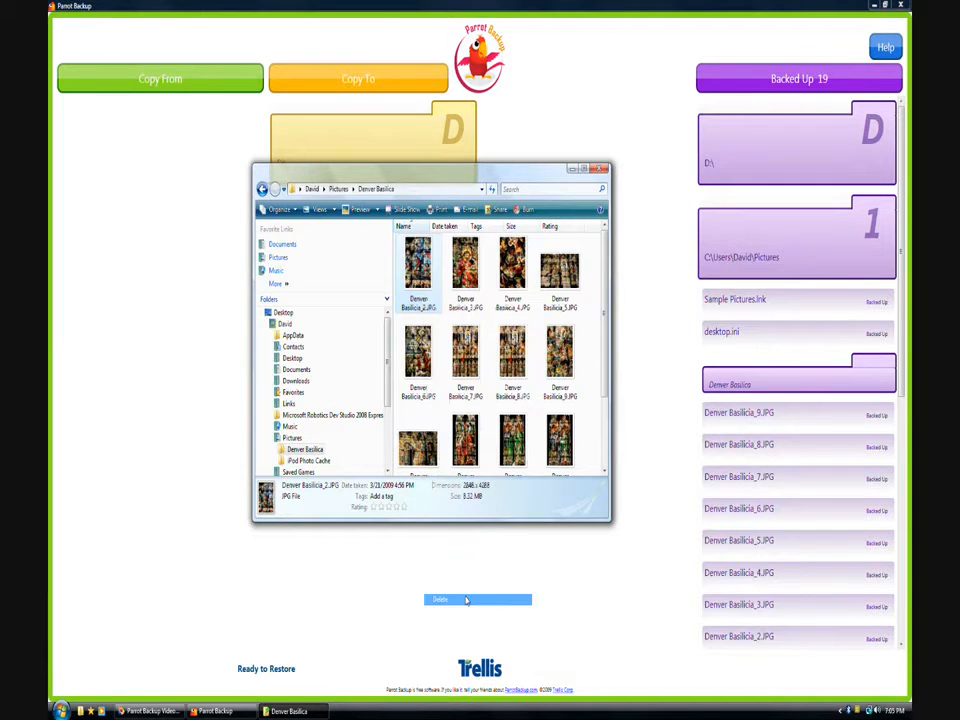
click(511, 404)
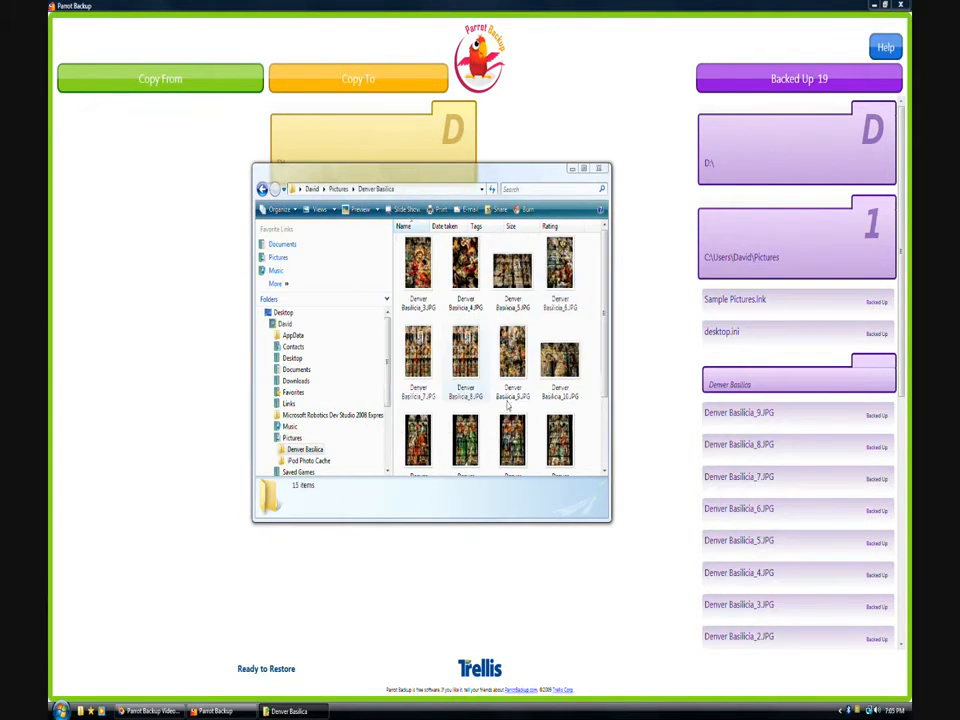
click(600, 168)
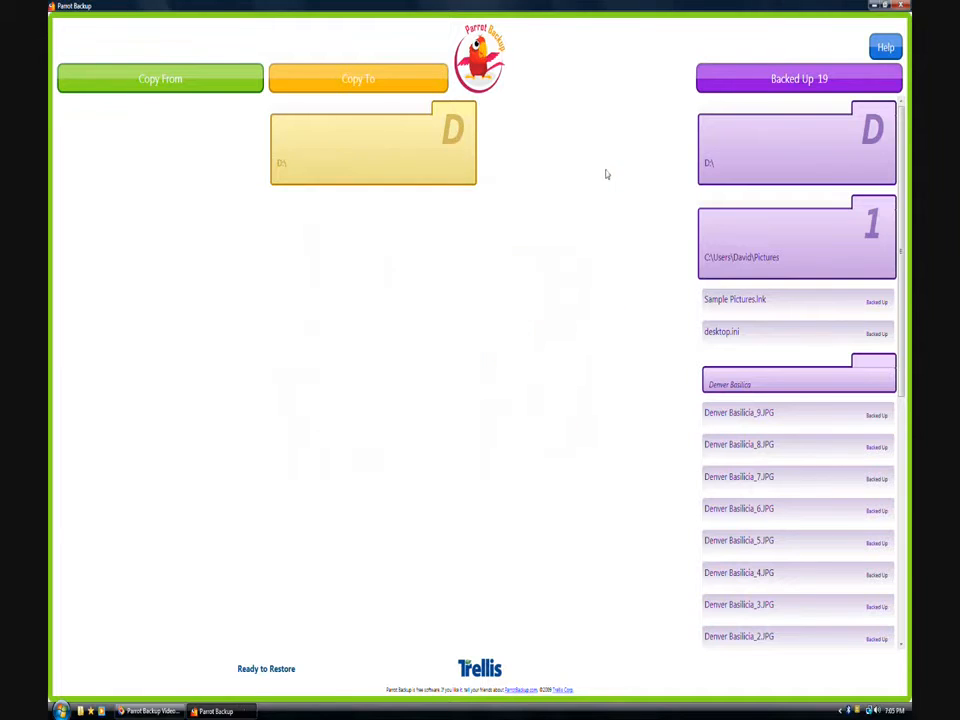
- Restore Denver Basilicia_2.JPG from the backup to its original location
scroll(904, 265, down, 4)
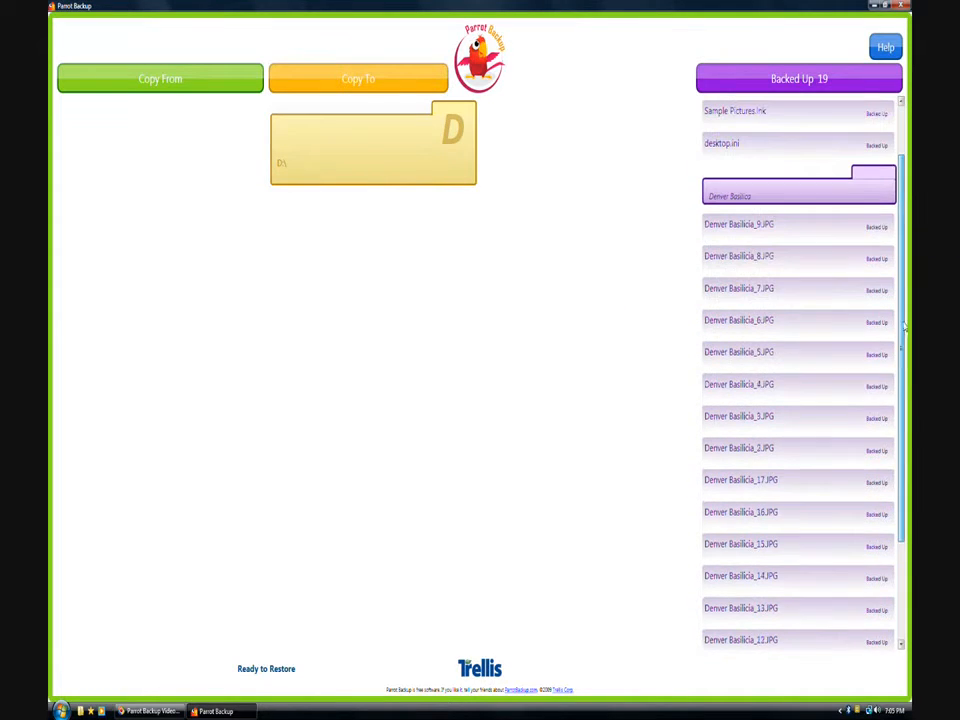
mouse_move(798, 441)
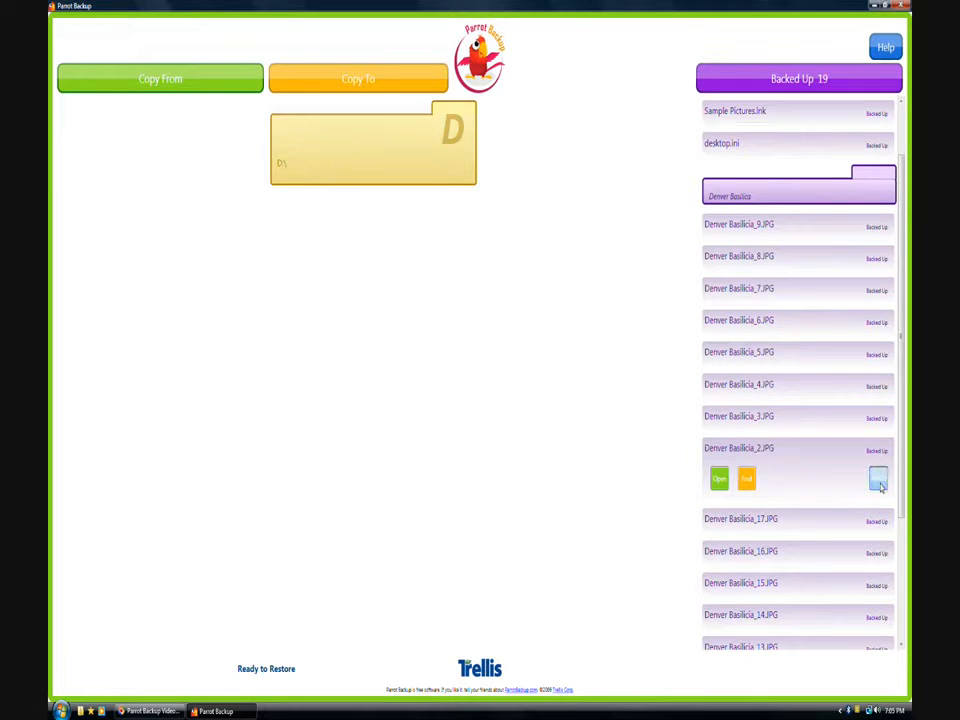
click(878, 482)
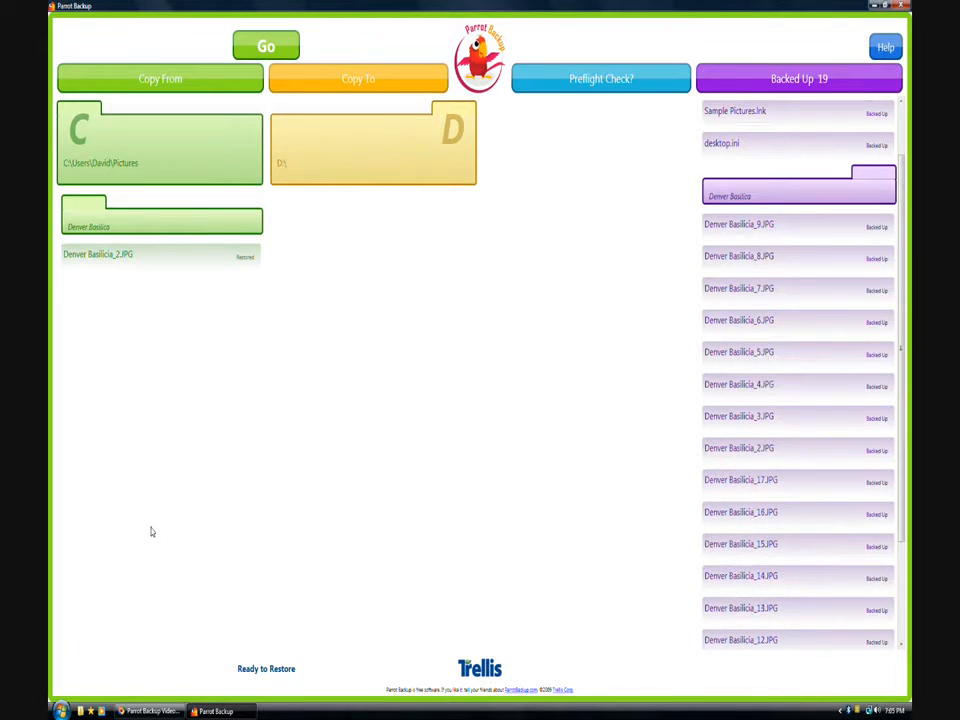
- Check the restored Denver Basilicia_2.JPG by viewing the picture and its containing folder, and close both
mouse_move(136, 187)
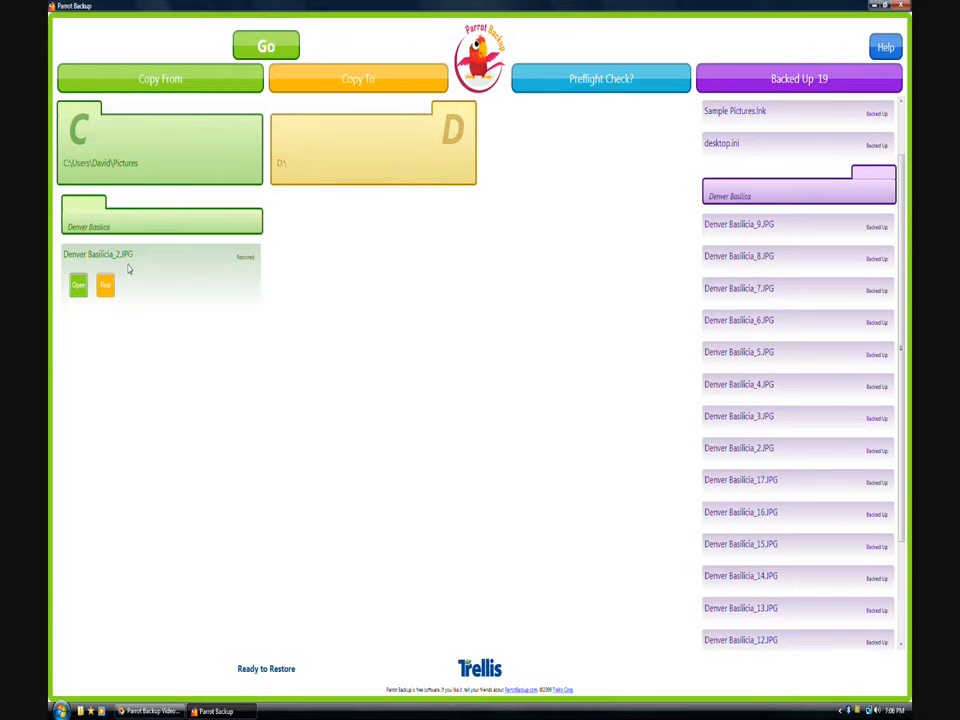
click(80, 287)
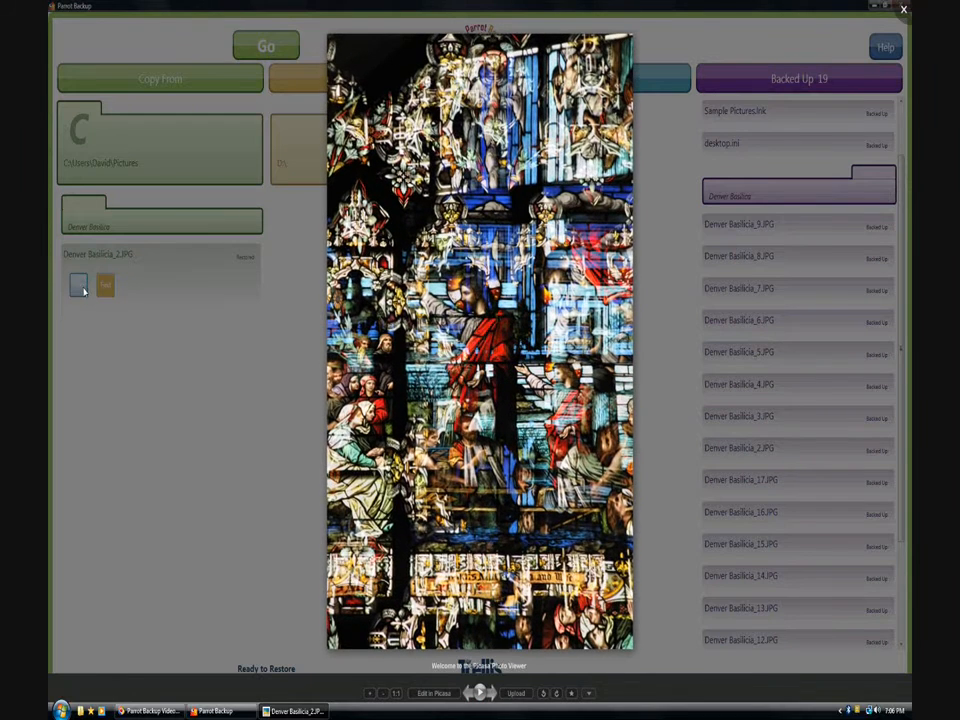
click(84, 290)
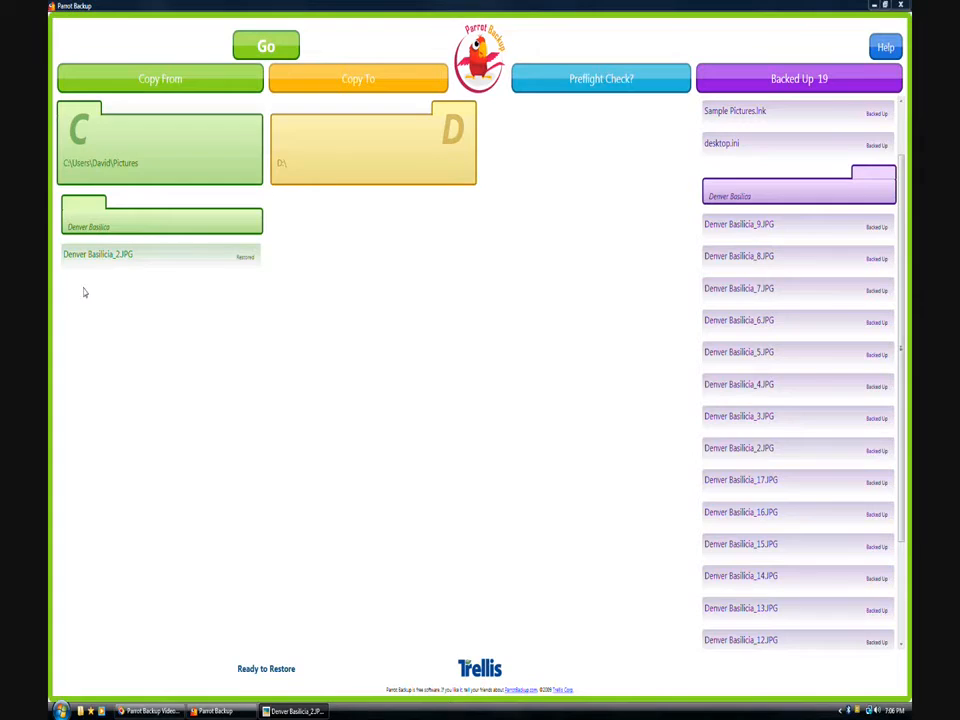
click(104, 288)
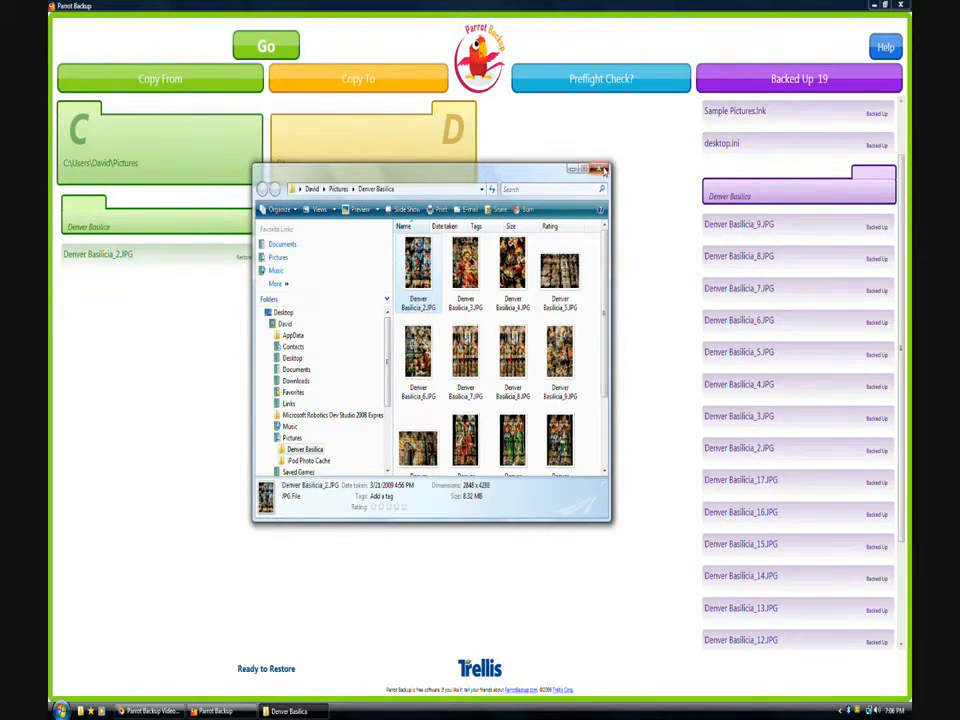
click(603, 169)
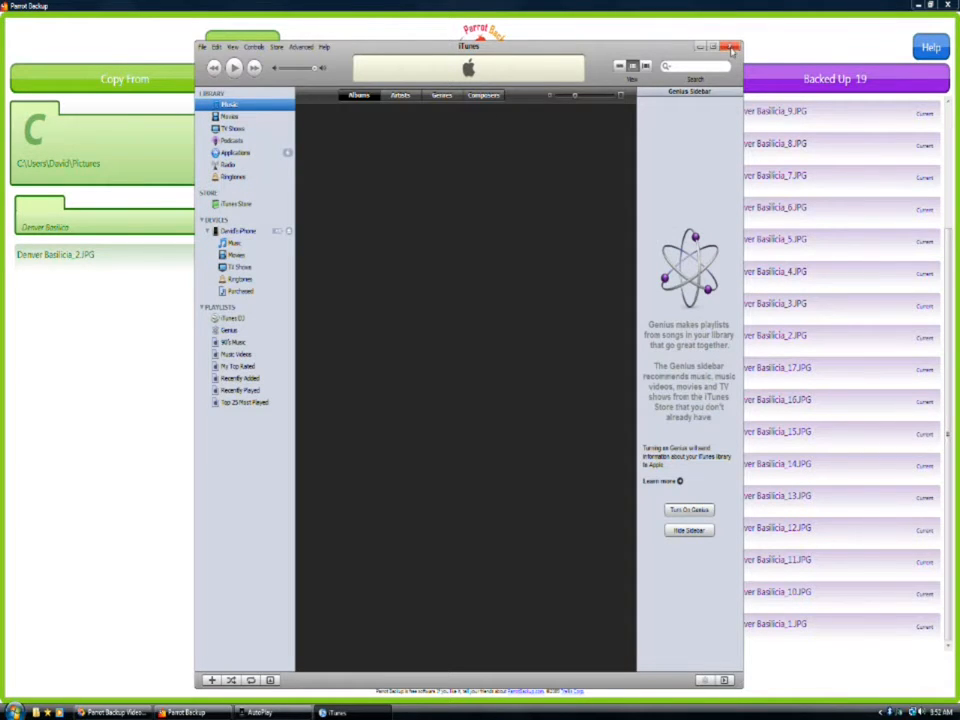
- Close iTunes and import the connected iPhone's pictures using Windows, tagged iPhone Picture
click(731, 45)
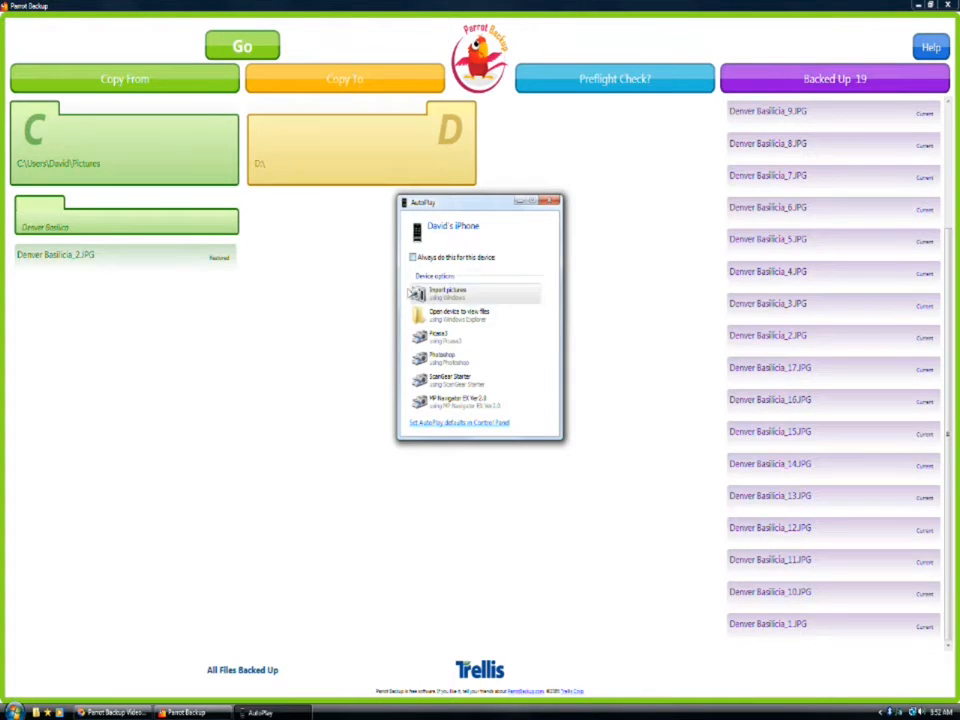
click(452, 298)
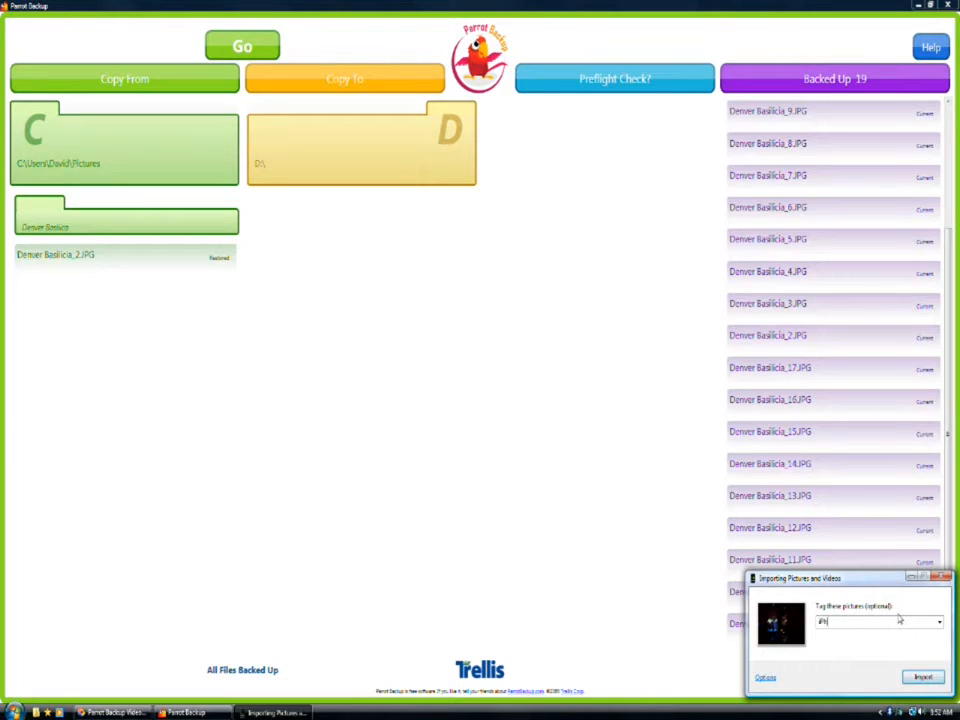
text(FO)
key(Return)
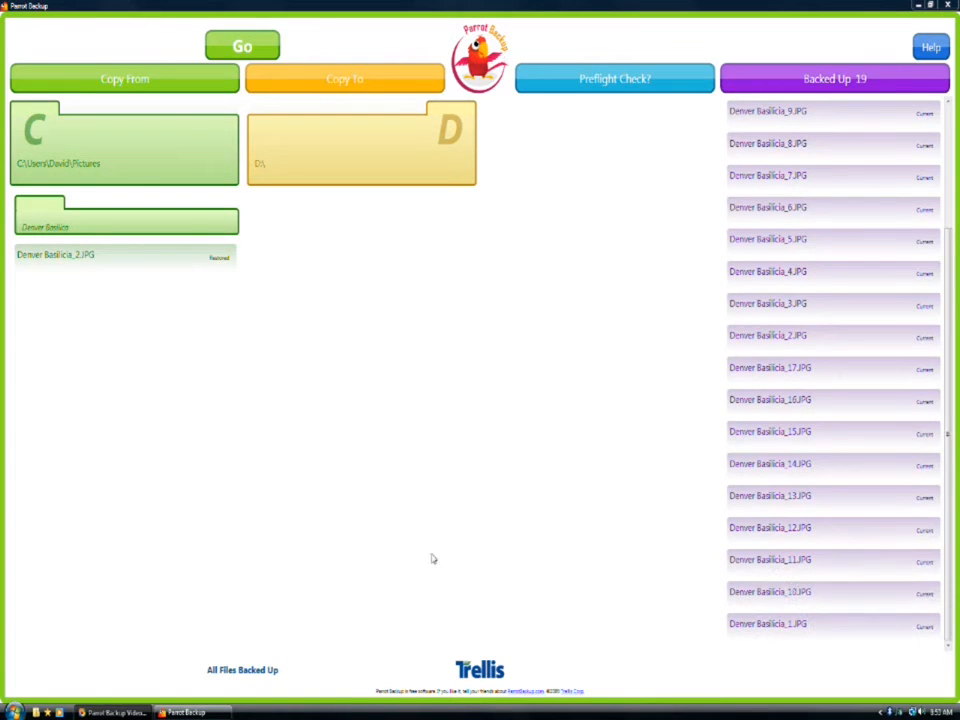
- Run the preflight check and examine the pending iPhone pictures, previewing iPhone Picture 009.JPG
click(574, 82)
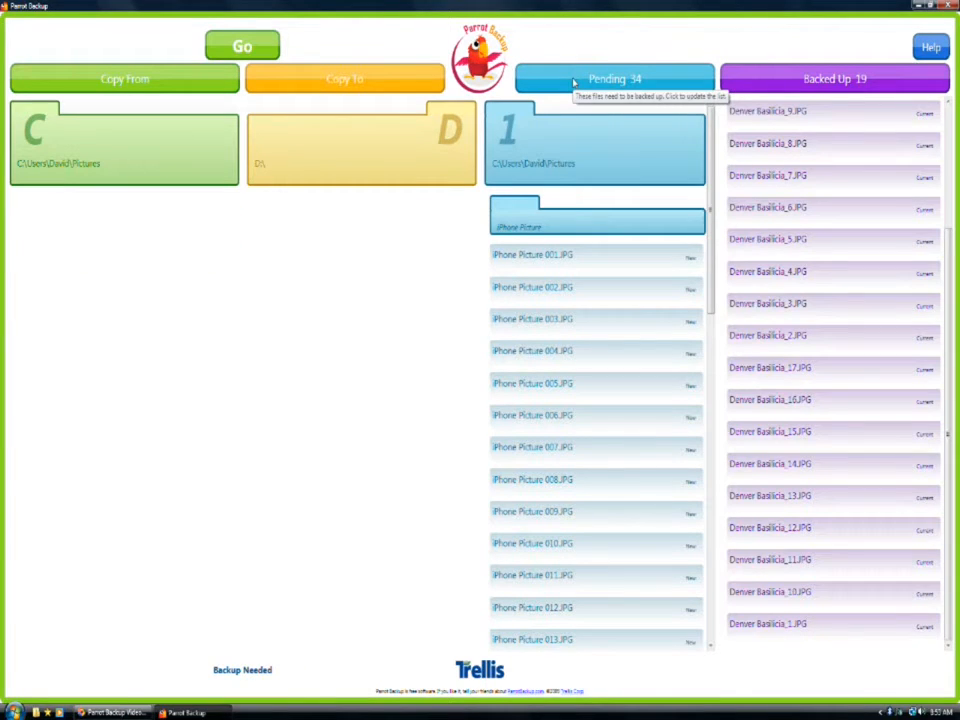
mouse_move(571, 120)
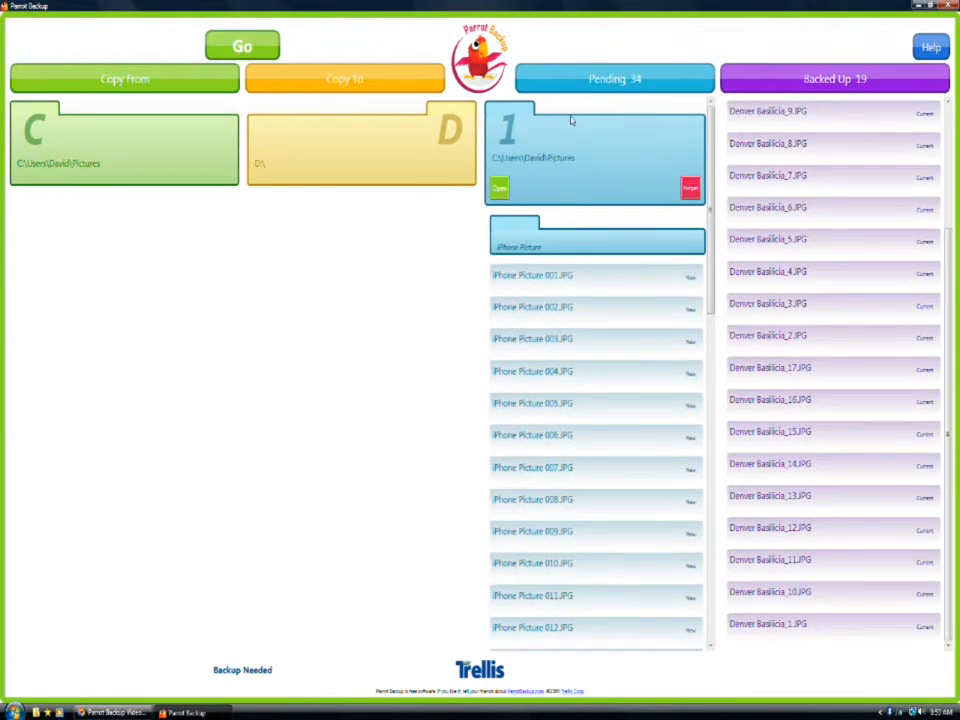
mouse_move(540, 226)
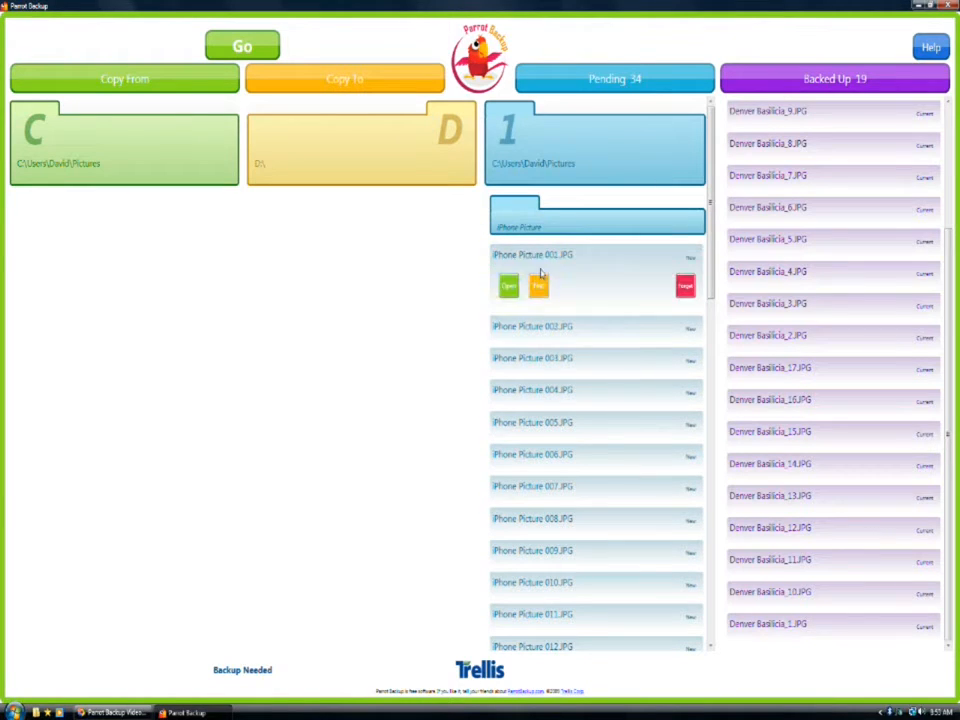
mouse_move(511, 556)
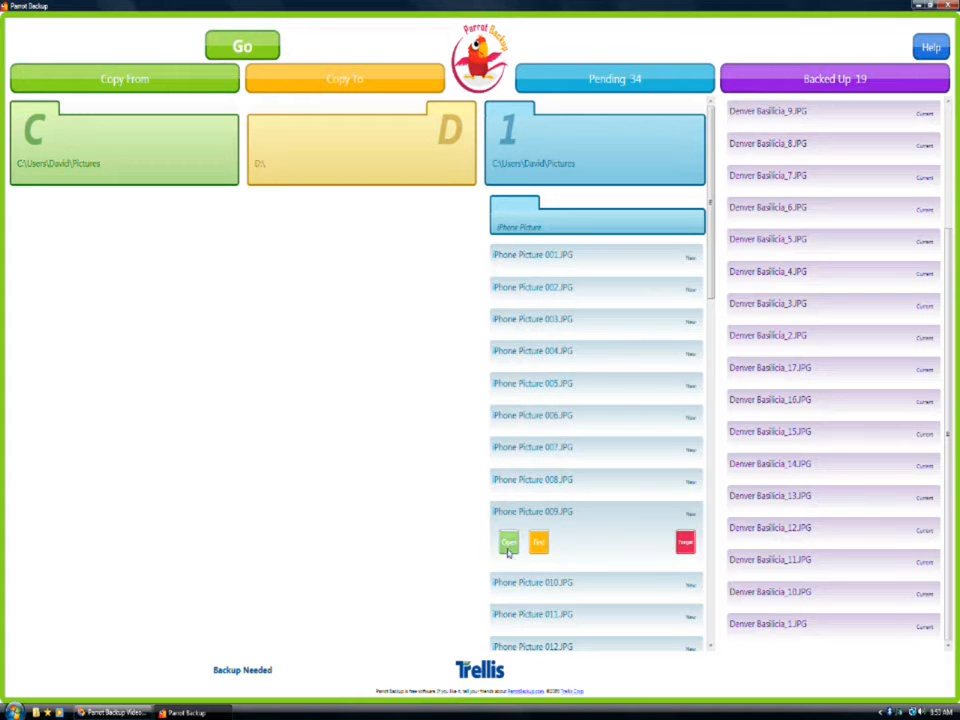
click(508, 544)
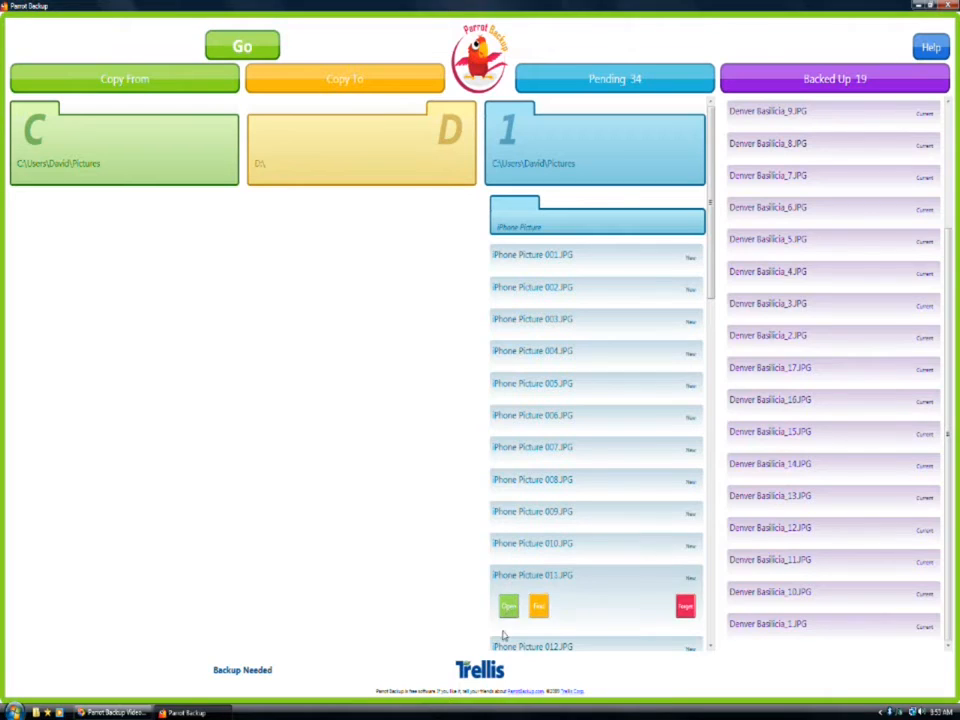
mouse_move(508, 636)
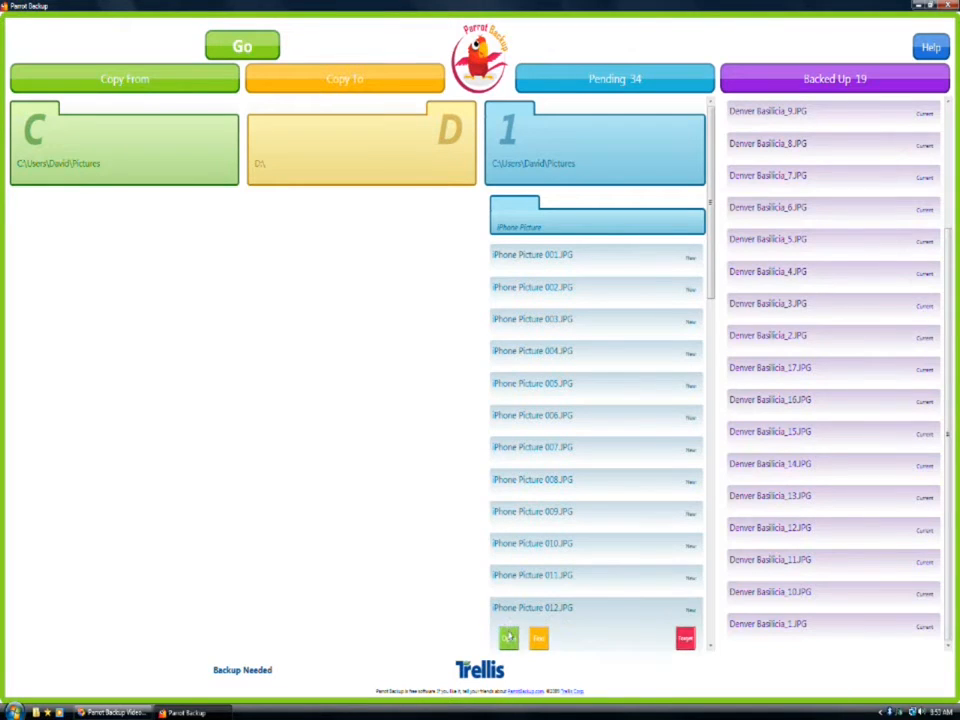
scroll(508, 638, down, 3)
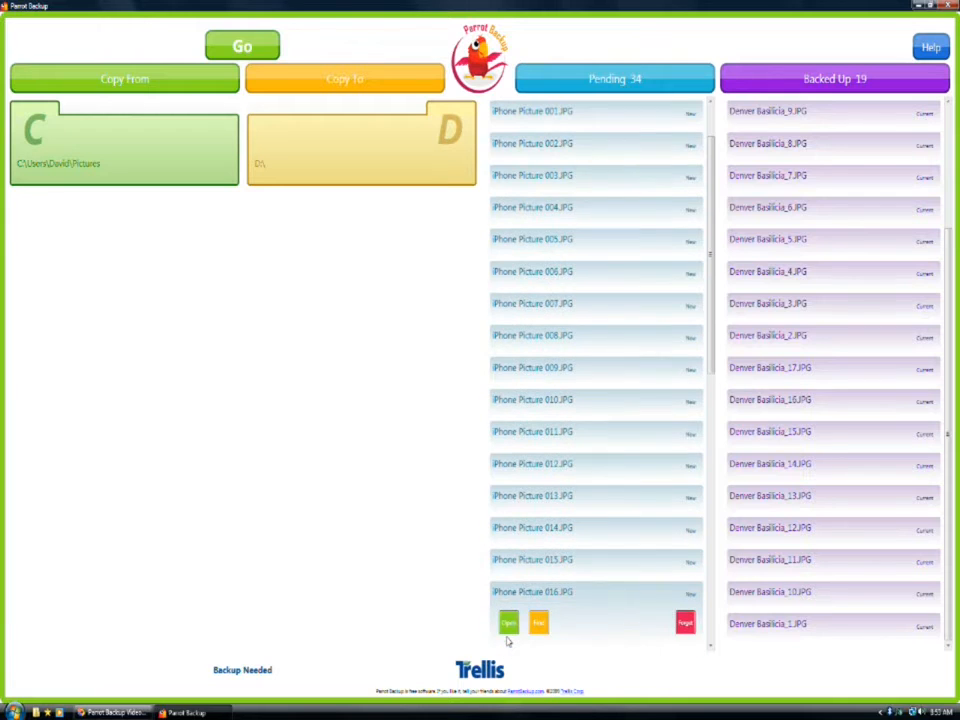
- Preview the pending iPhone Picture 016.JPG, close the preview, and back up all pending pictures
click(508, 622)
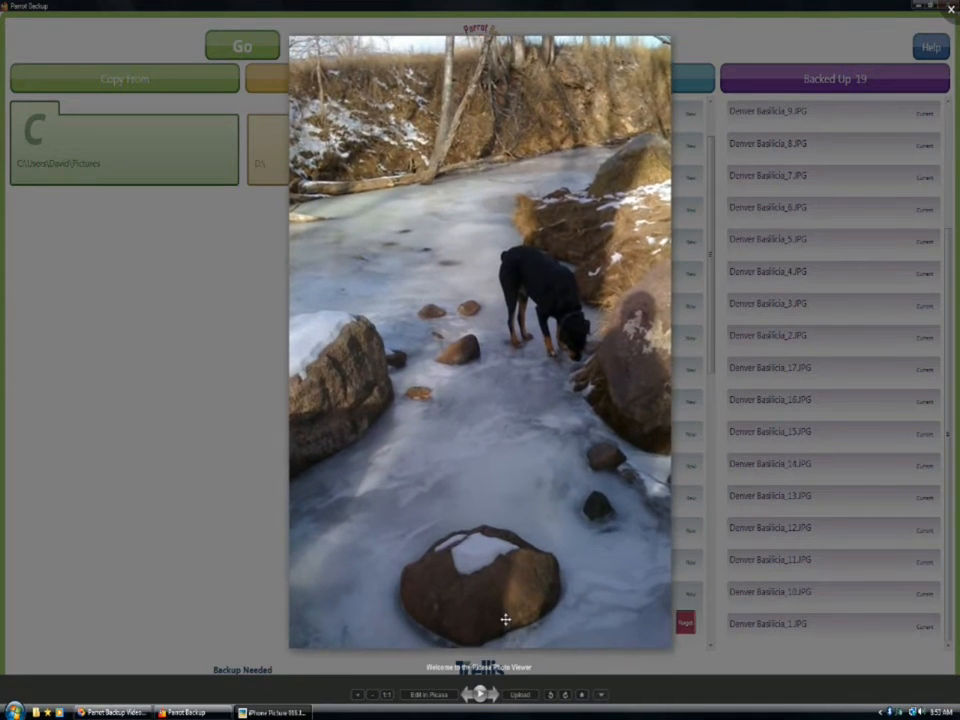
key(Escape)
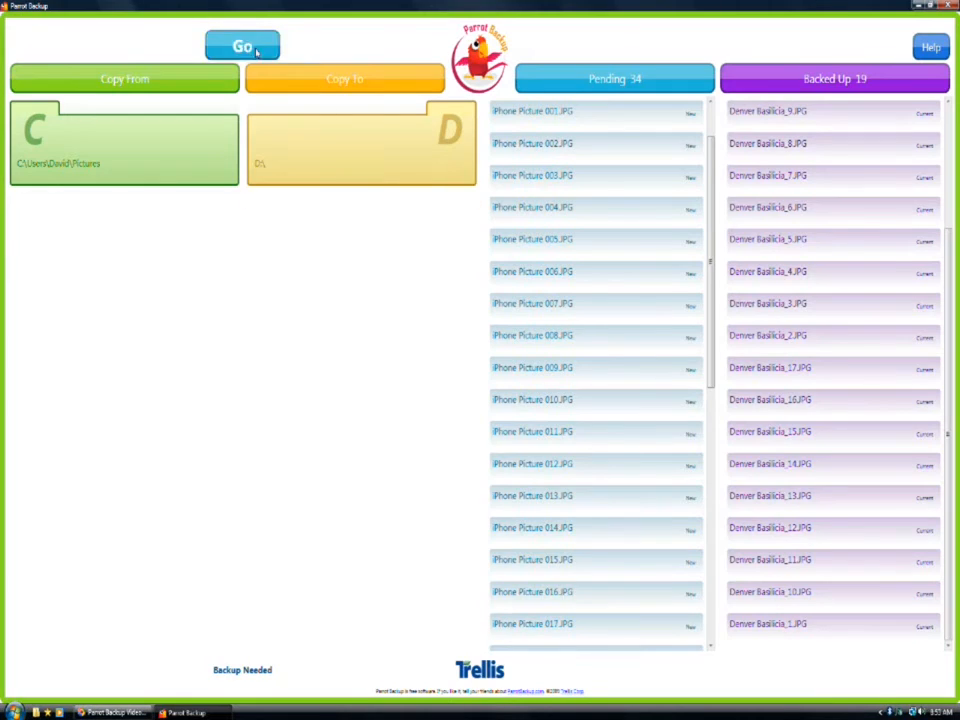
click(243, 47)
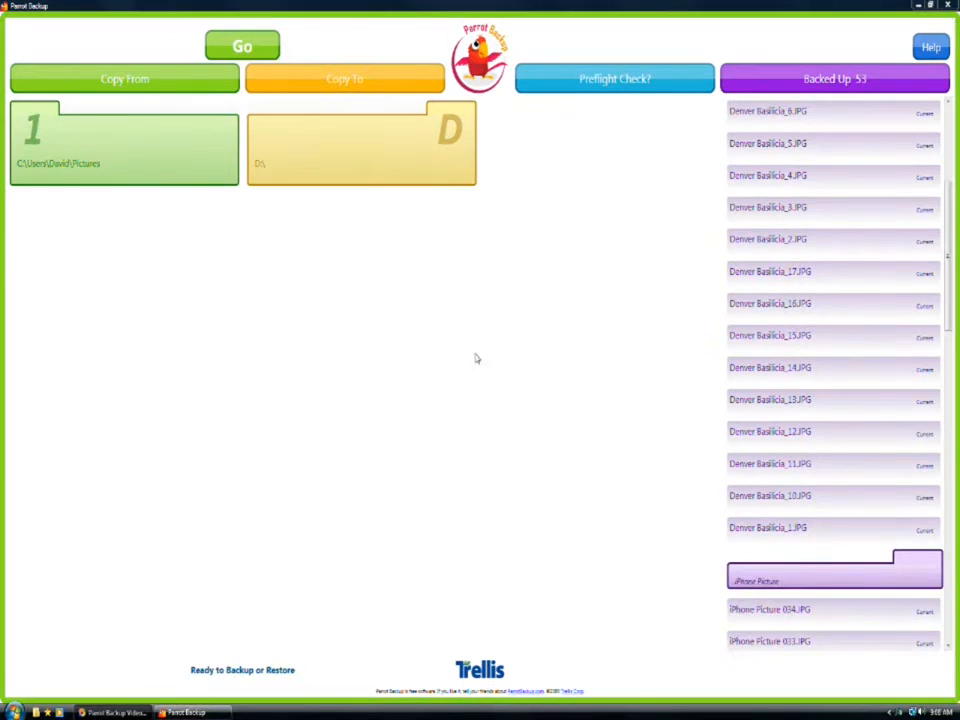
- Examine the backed-up files on drive D, including the Denver Basilica and iPhone Picture folders
click(860, 80)
scroll(952, 197, up, 5)
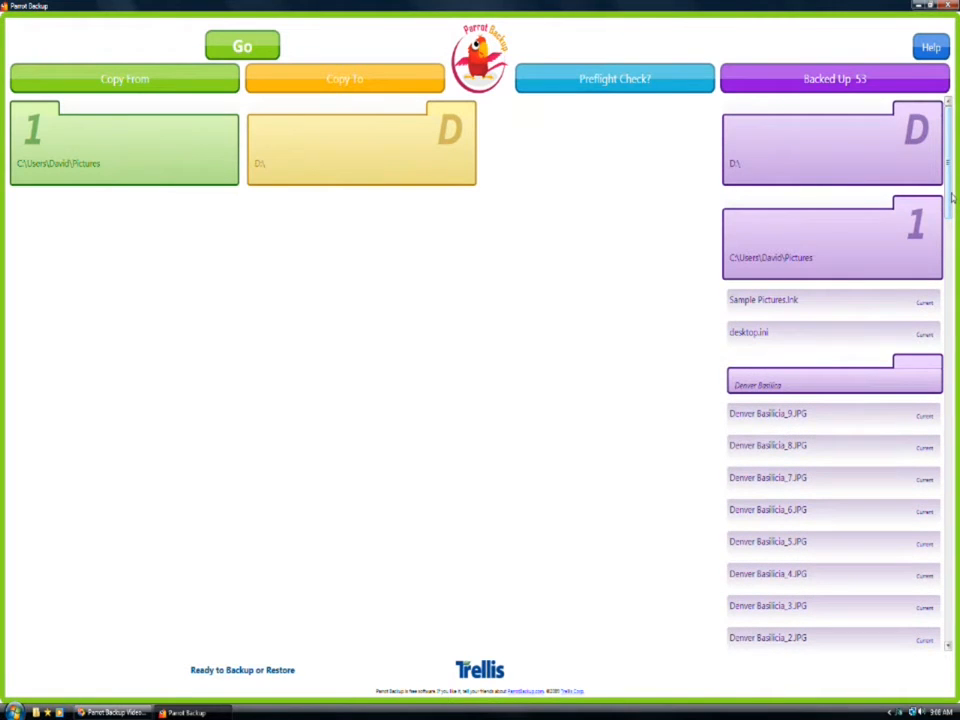
mouse_move(733, 390)
scroll(951, 208, down, 6)
mouse_move(736, 440)
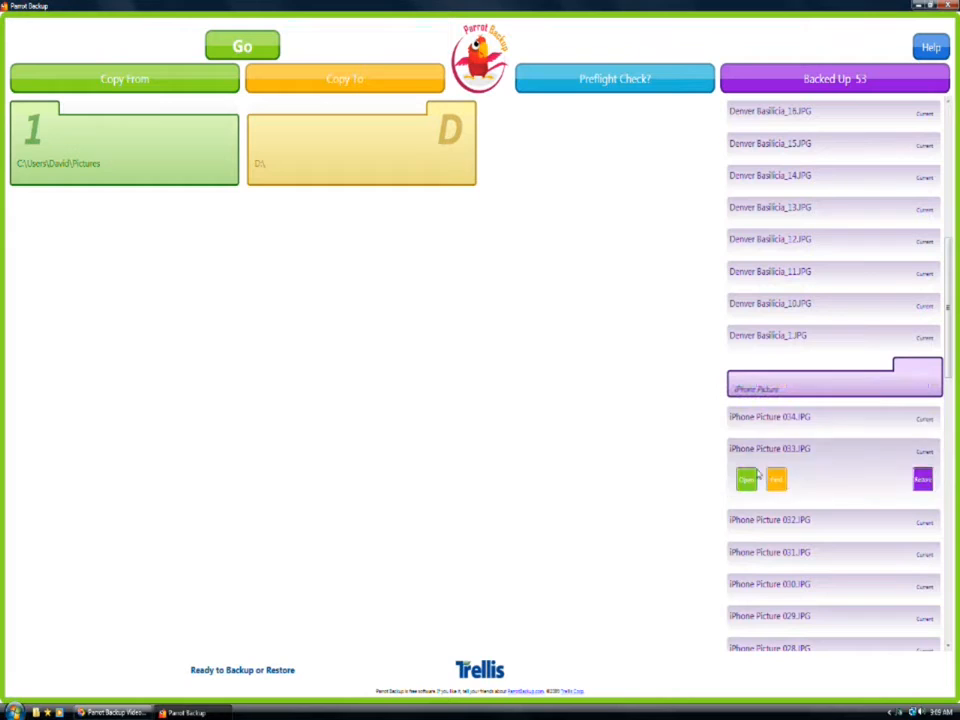
mouse_move(808, 431)
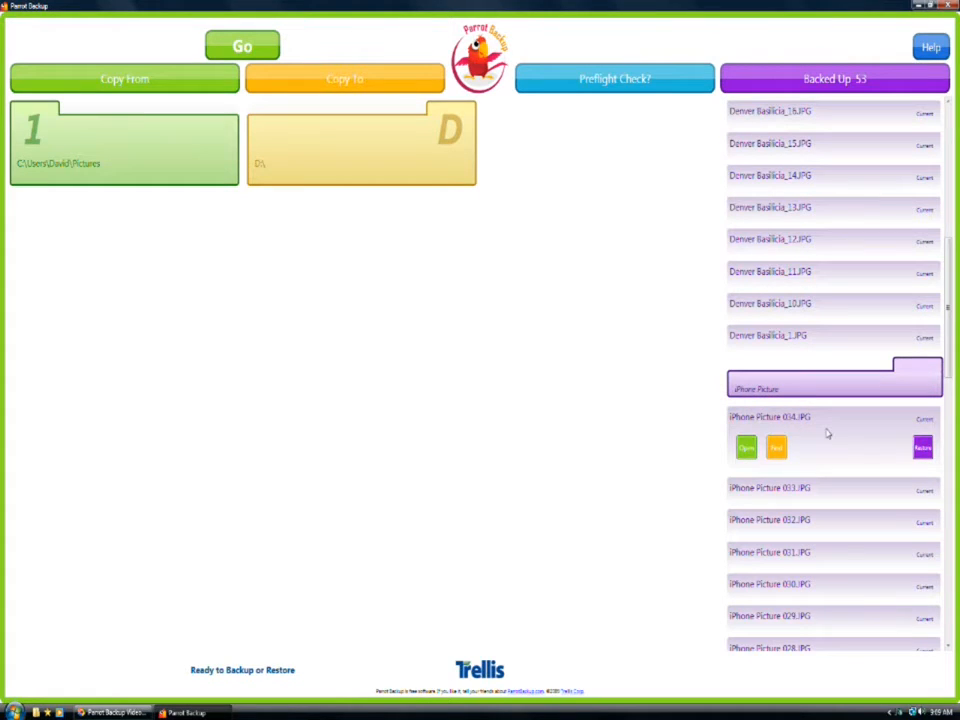
mouse_move(745, 470)
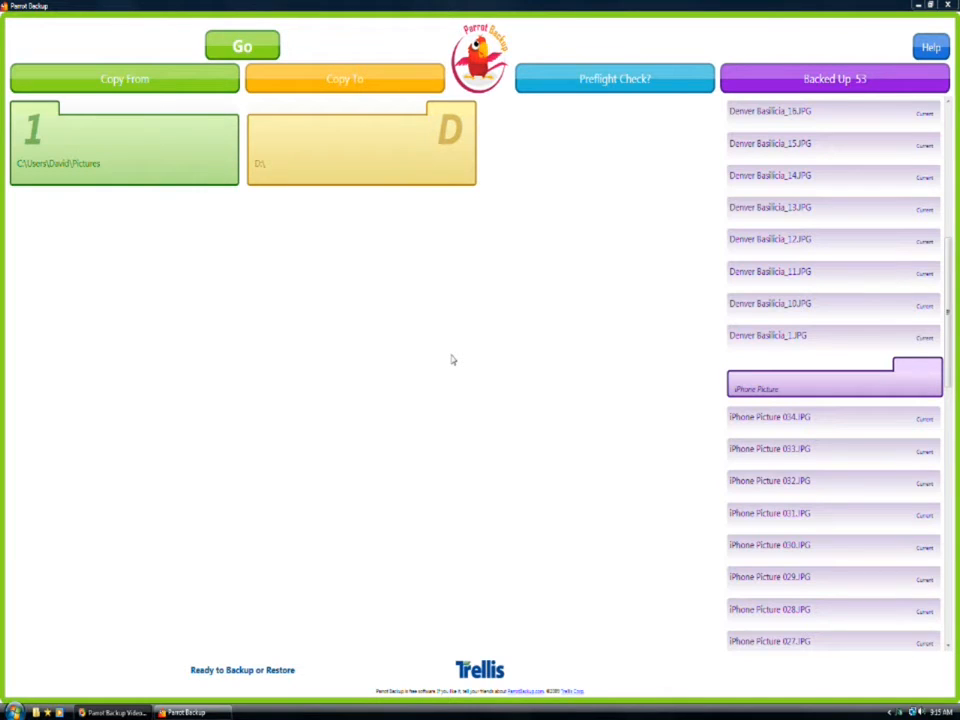
- Launch Microsoft Excel and maximize its window
key(super)
text(e)
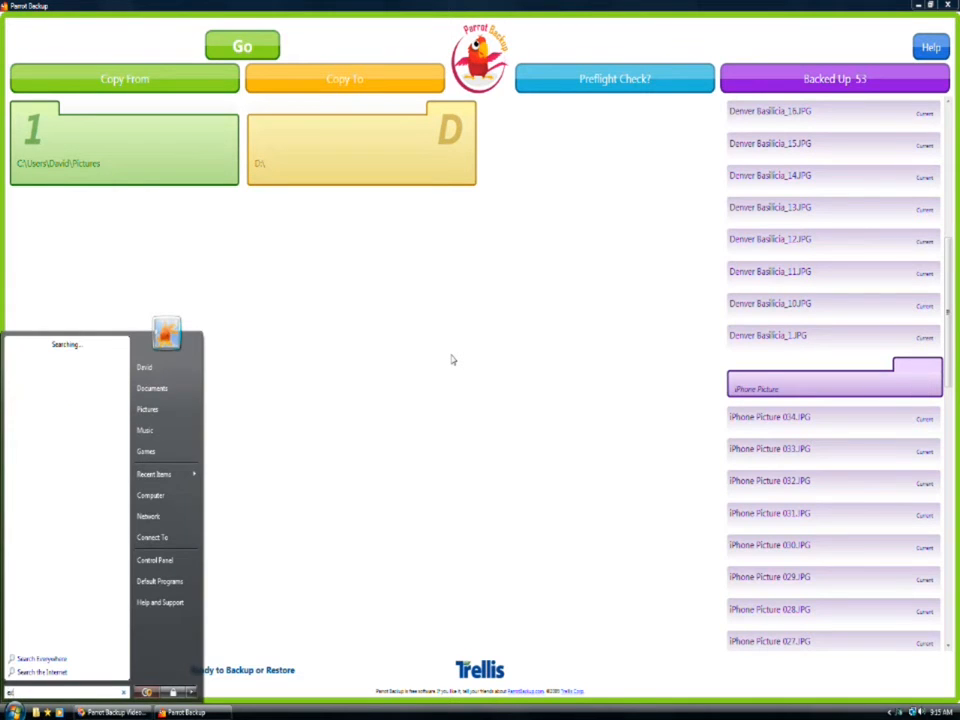
text(xcel)
key(Return)
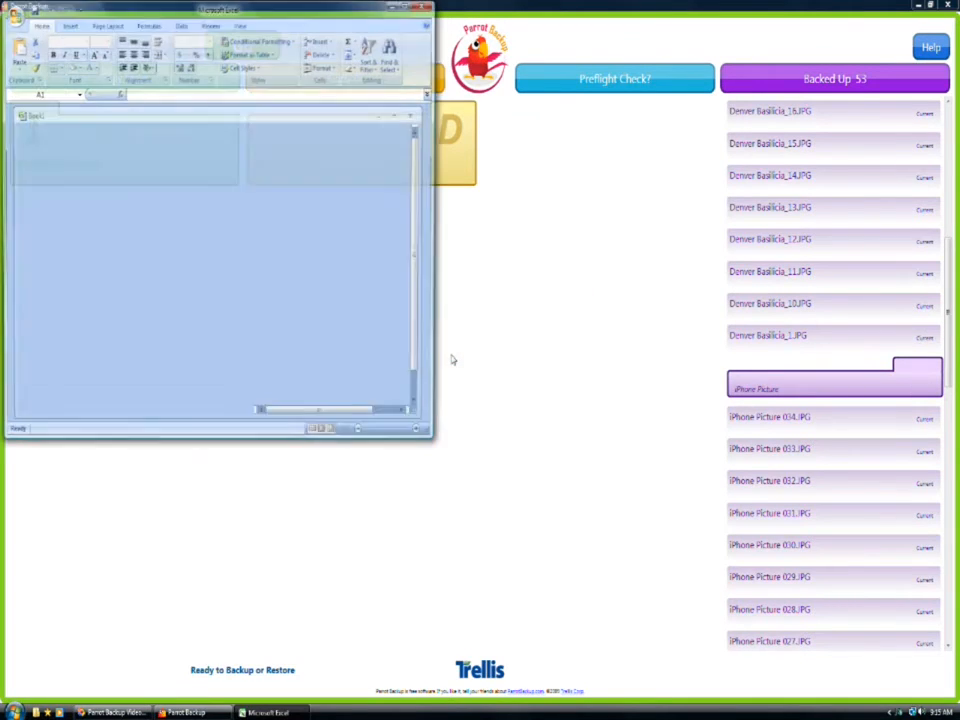
drag(407, 18, 545, 105)
click(544, 93)
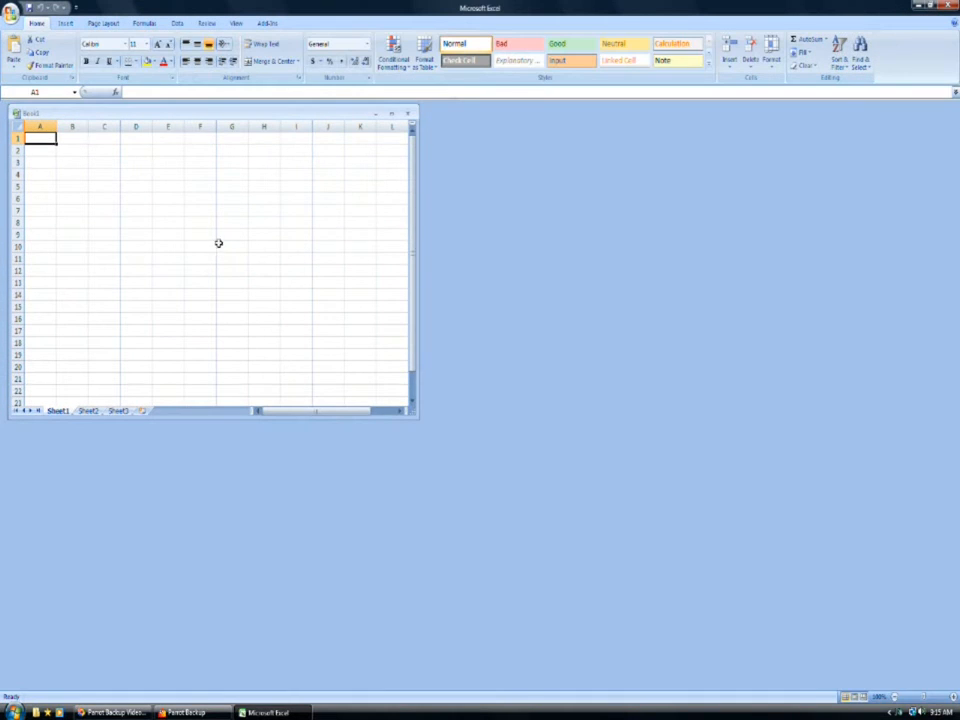
- Enter Shoes in cell E7 and 500 in cell F7 of the blank workbook
click(168, 210)
text(Shoes)
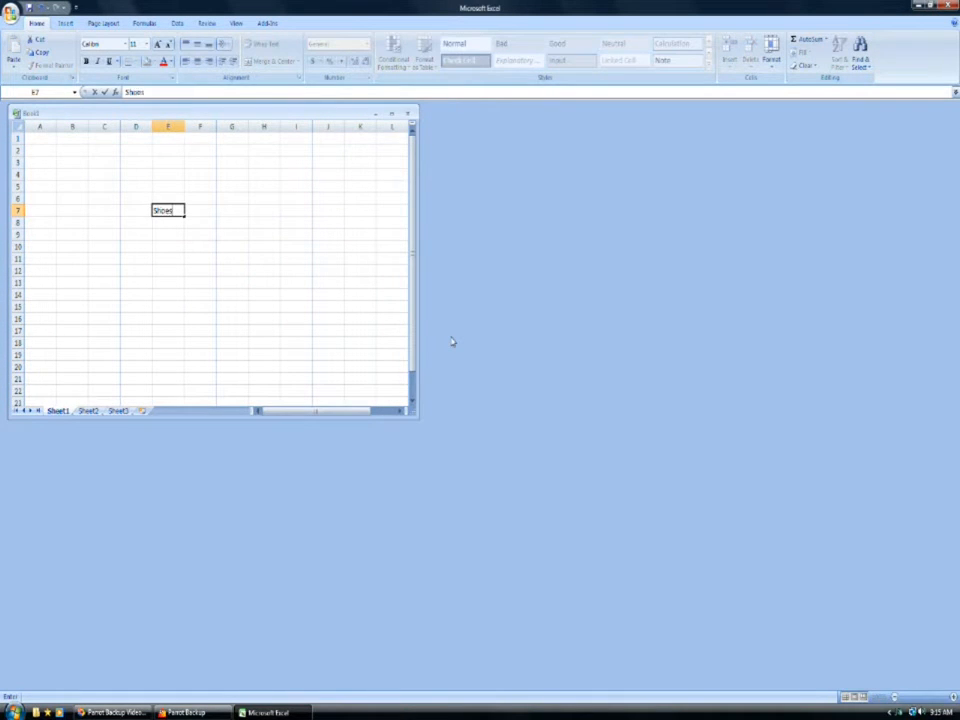
key(Tab)
text(500)
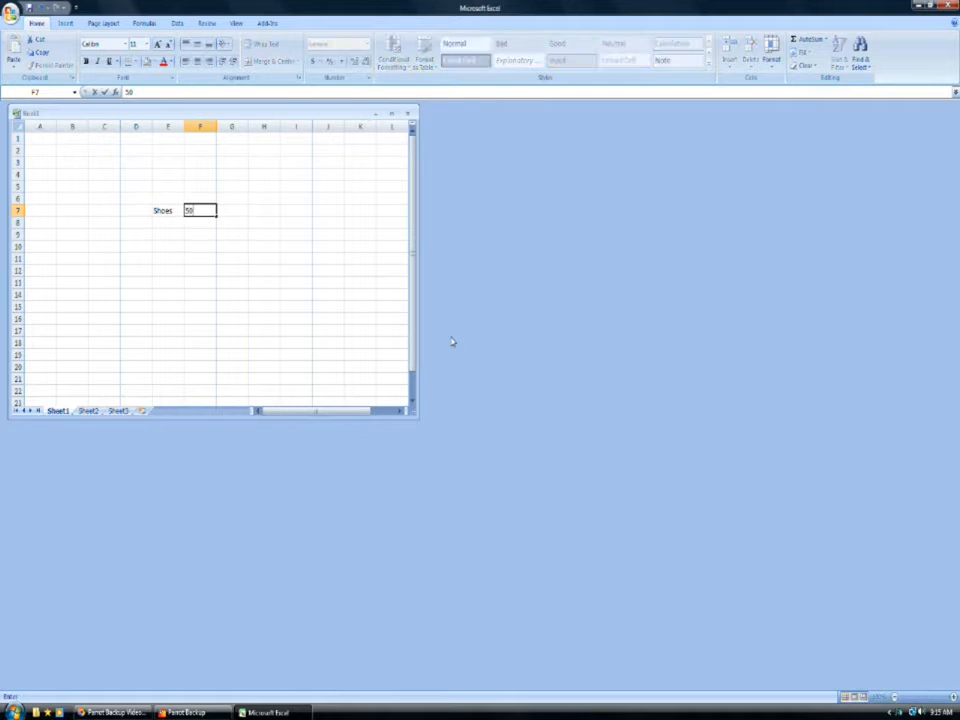
key(Return)
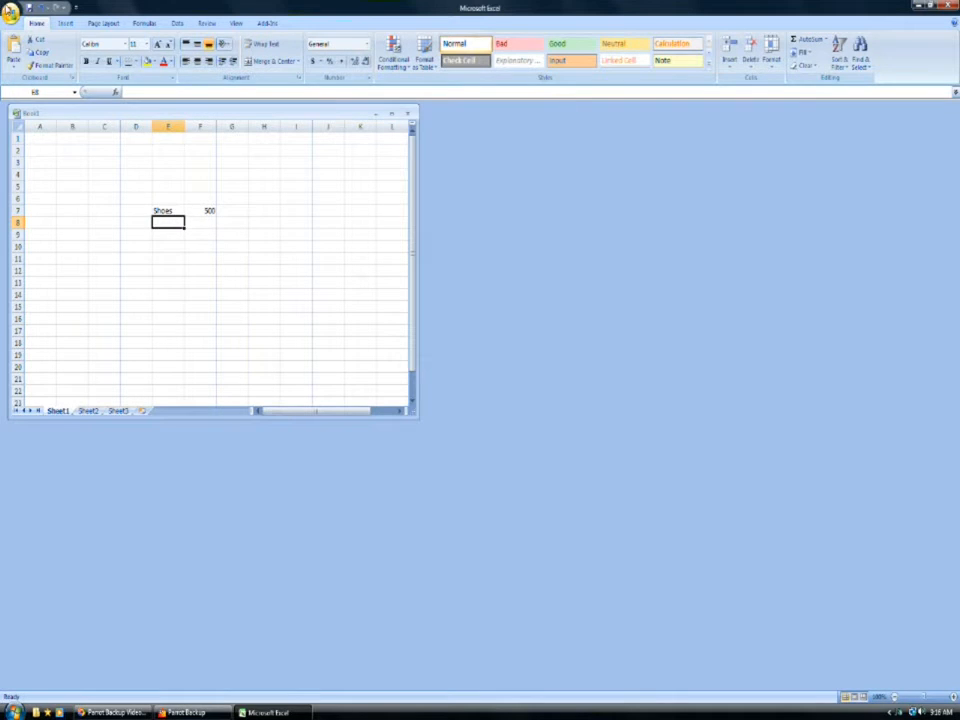
- Start saving the workbook in Documents, create a new folder named Inventory there, and open it
click(10, 12)
click(29, 95)
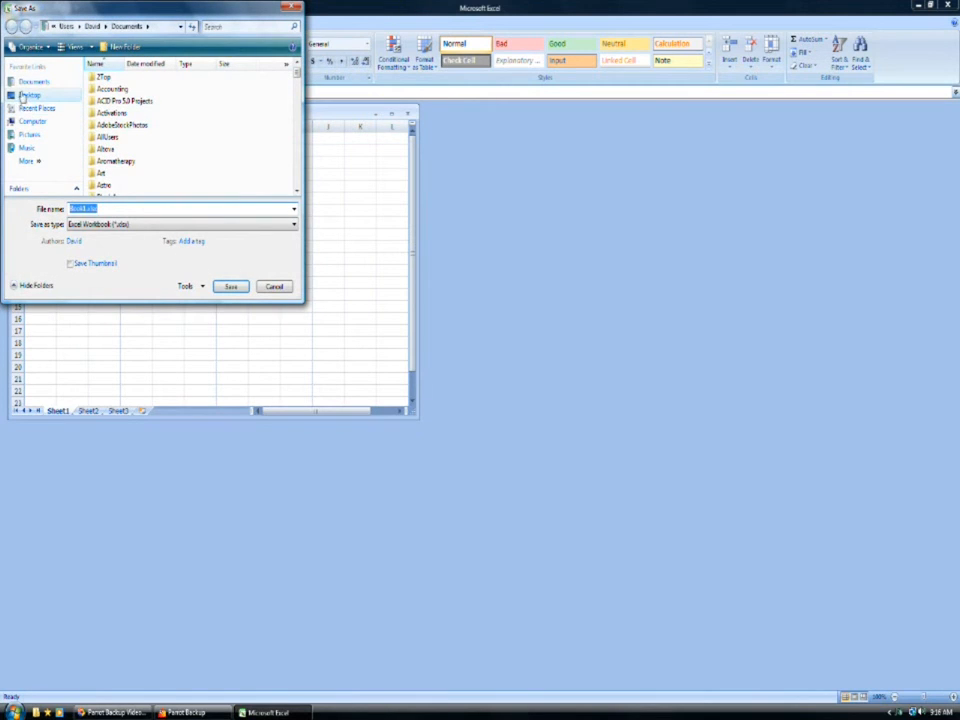
click(33, 81)
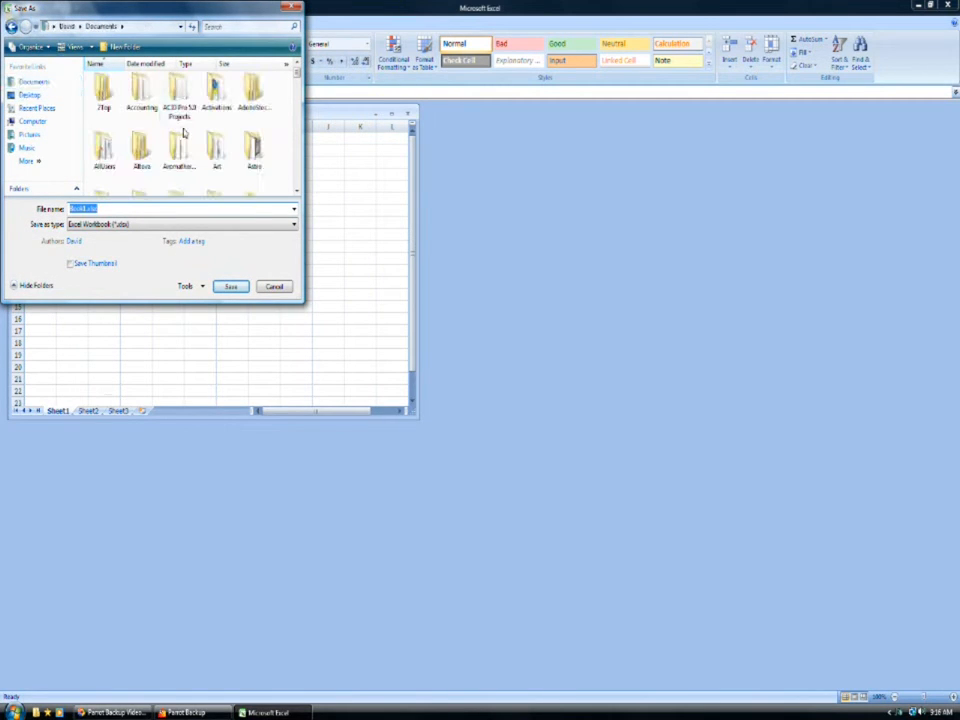
right_click(184, 131)
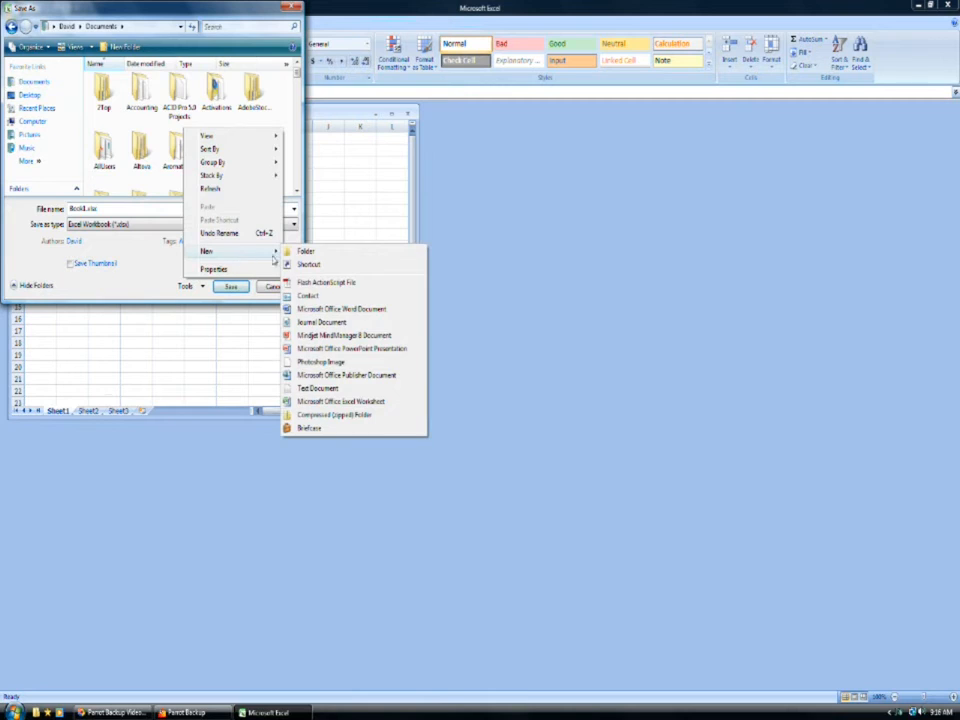
click(300, 251)
text(2nd)
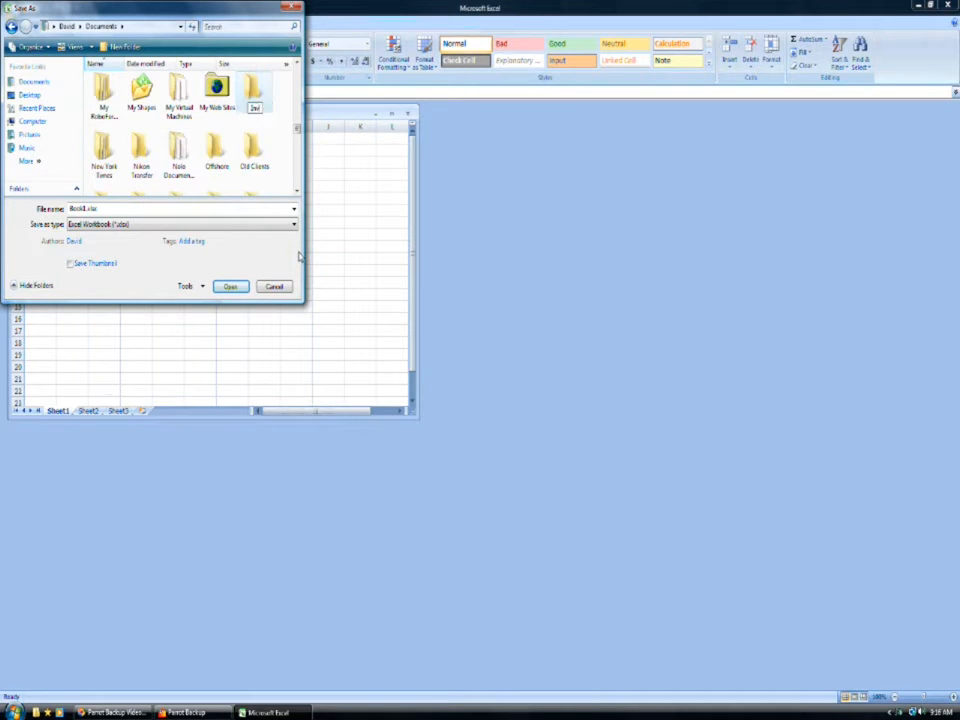
text(entory)
key(Return)
key(Return)
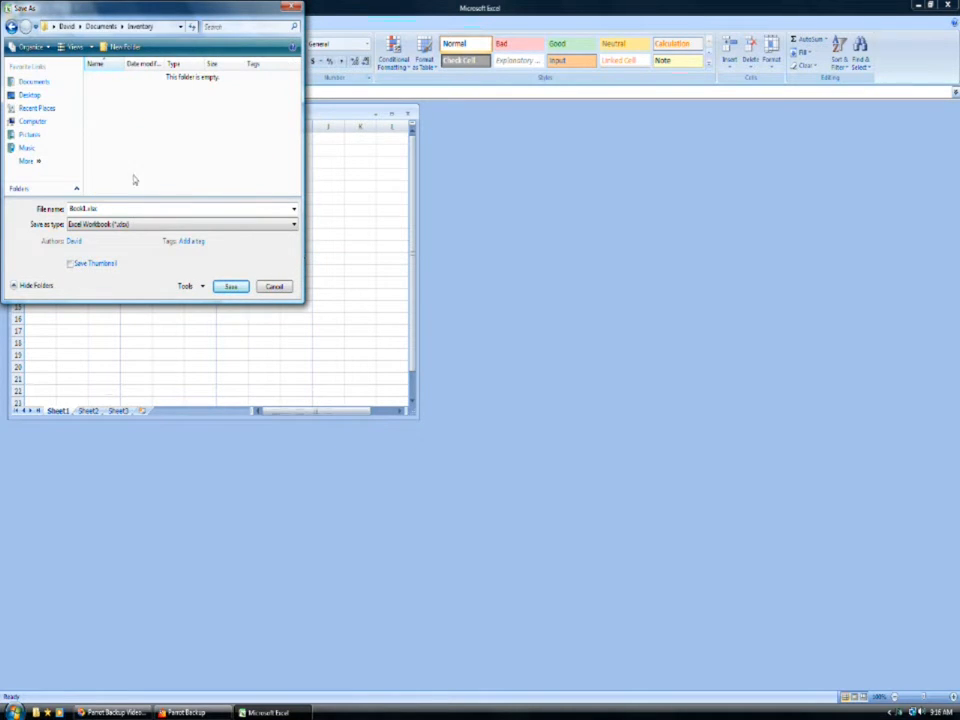
- Save the workbook as Shoes in the Inventory folder and close Excel
text(S)
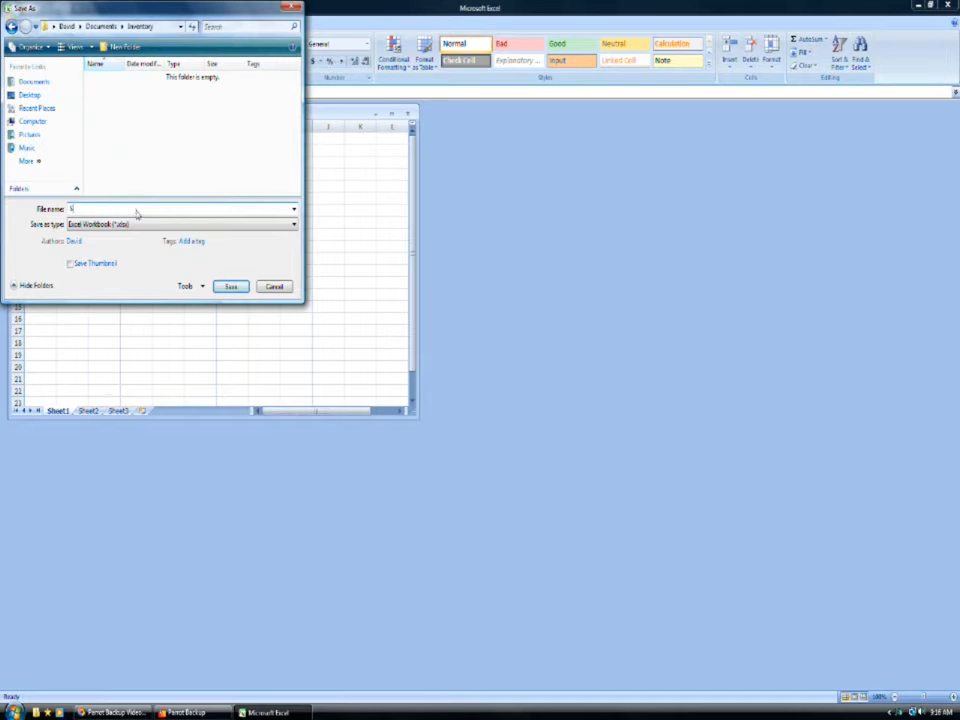
text(hoes)
click(230, 287)
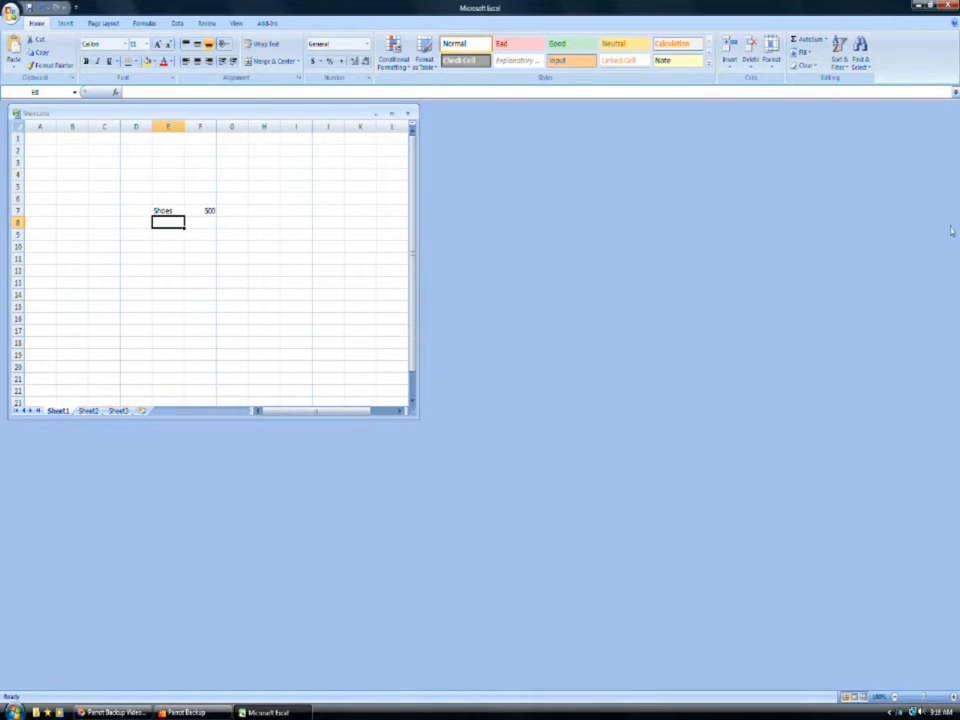
click(951, 5)
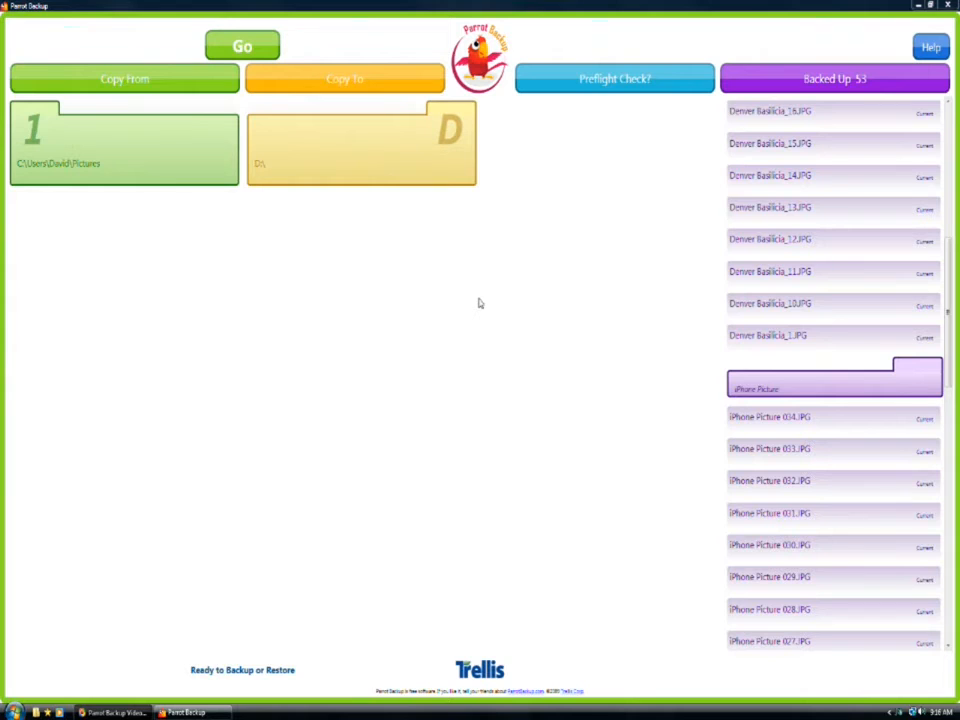
- Add the Inventory folder inside Documents as a second folder to copy from
click(165, 88)
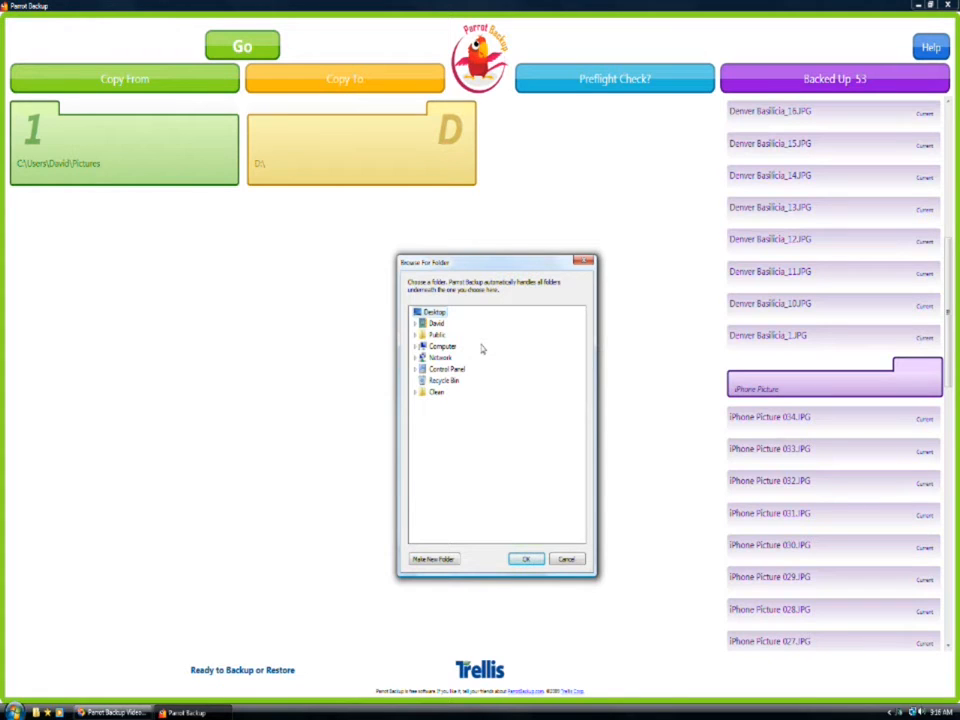
double_click(436, 325)
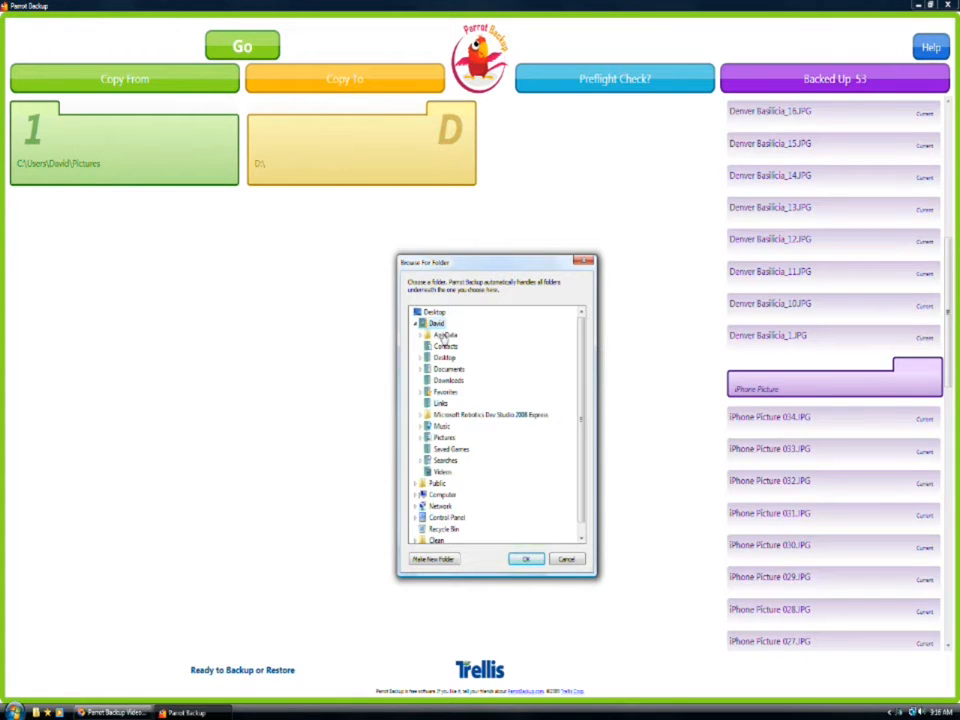
double_click(447, 369)
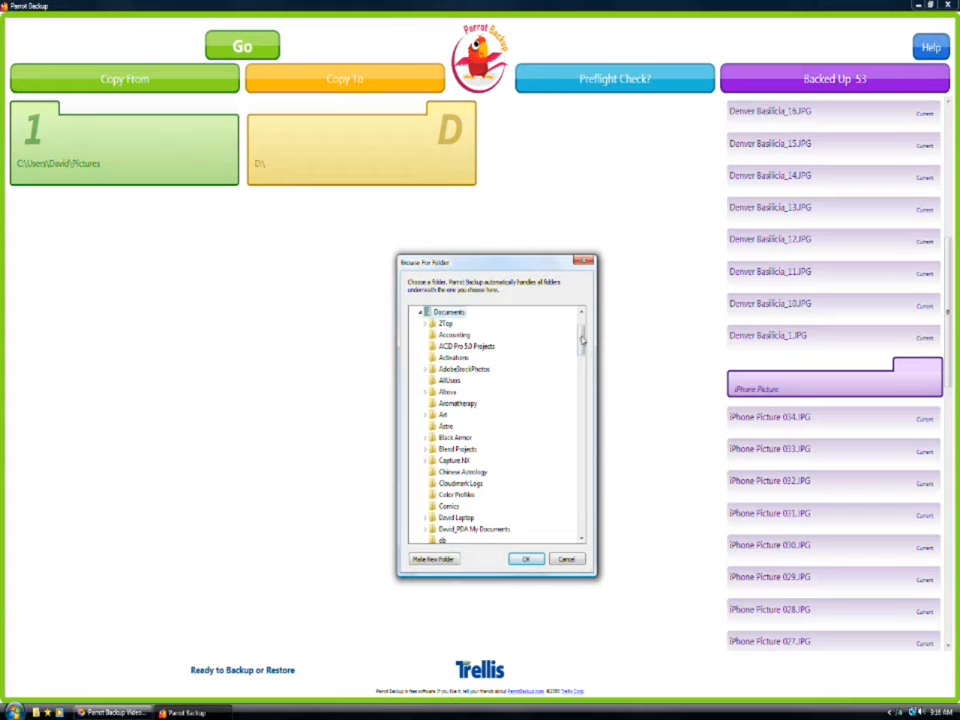
drag(582, 340, 581, 390)
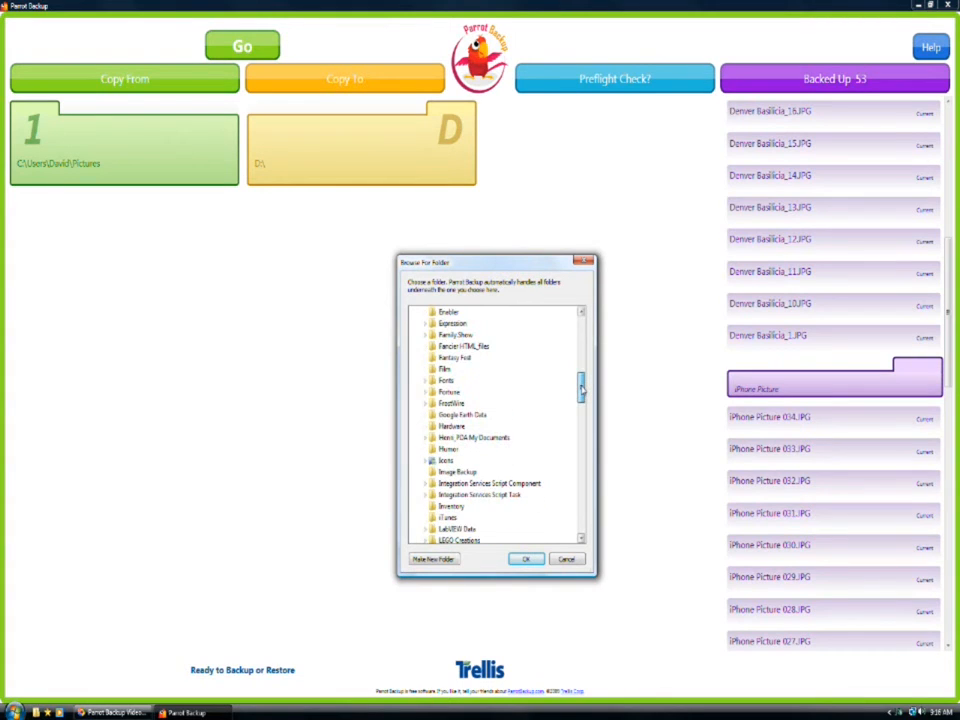
click(452, 506)
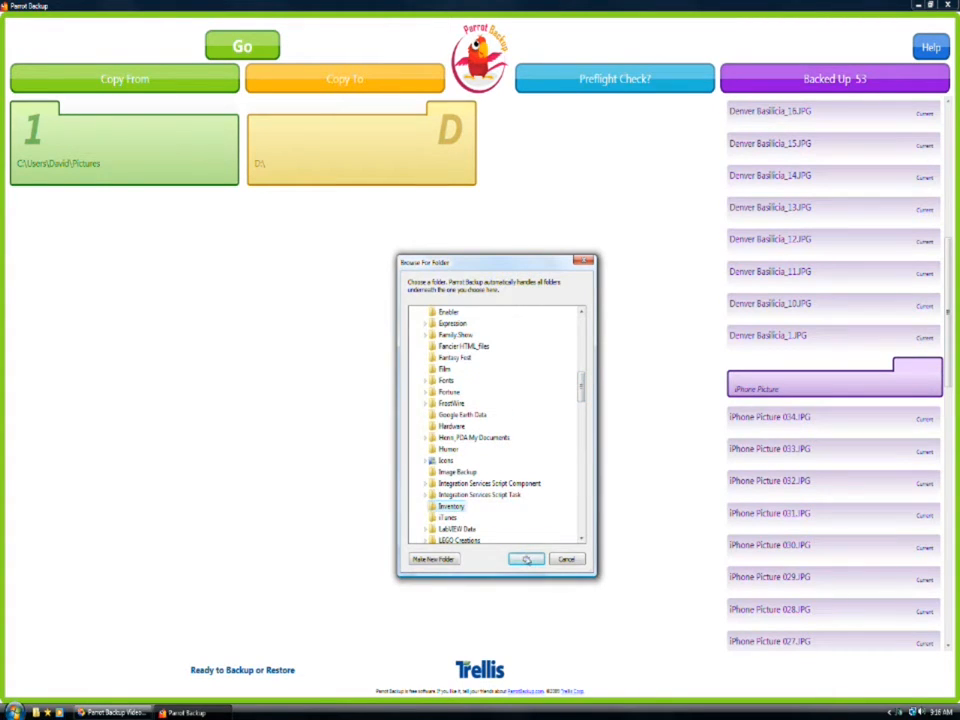
click(526, 560)
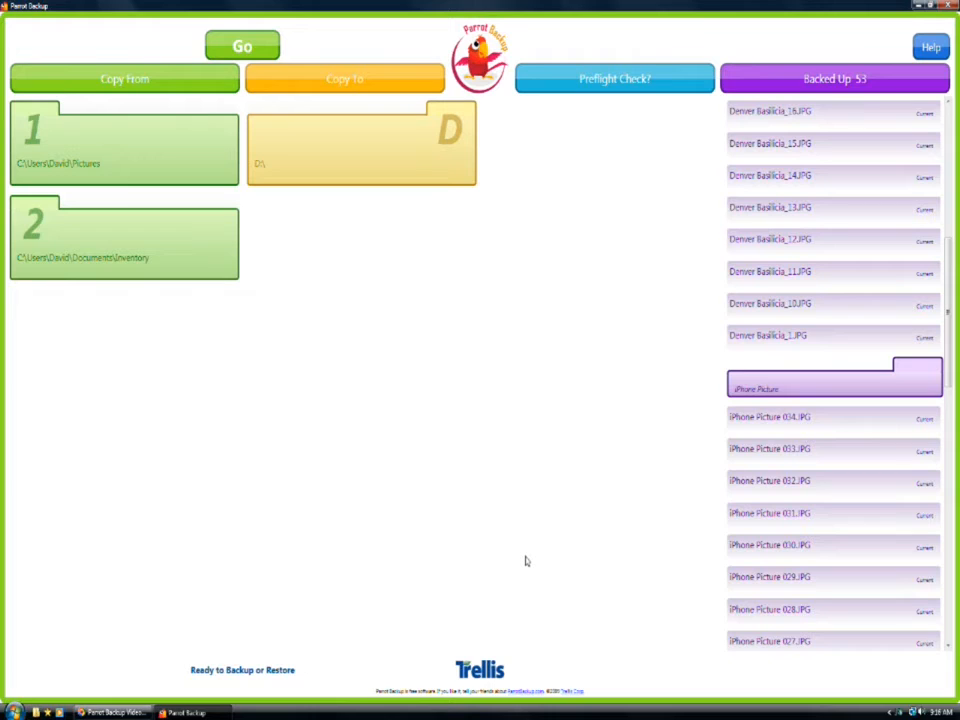
- Run the preflight check and inspect the pending Shoes.xlsx by opening it in Excel, and close it
mouse_move(167, 265)
click(655, 79)
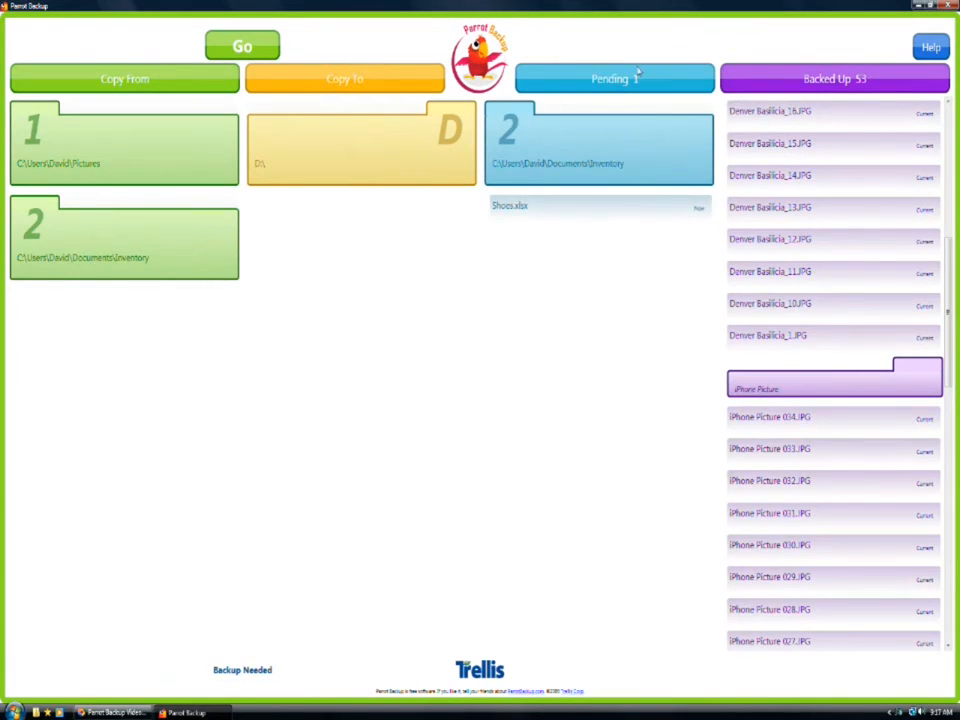
mouse_move(499, 206)
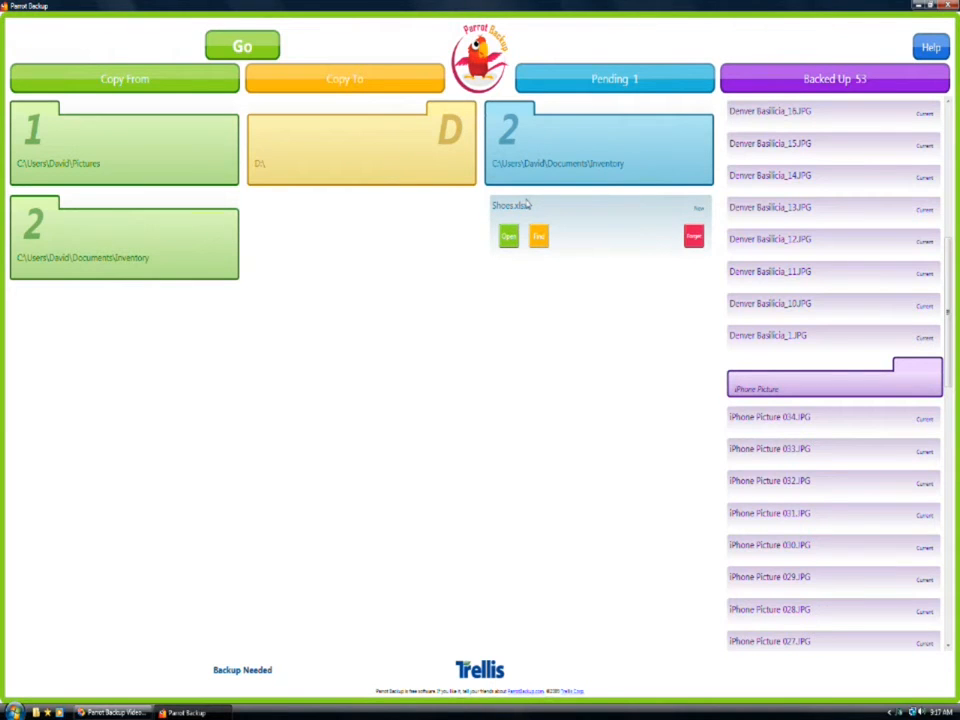
click(510, 236)
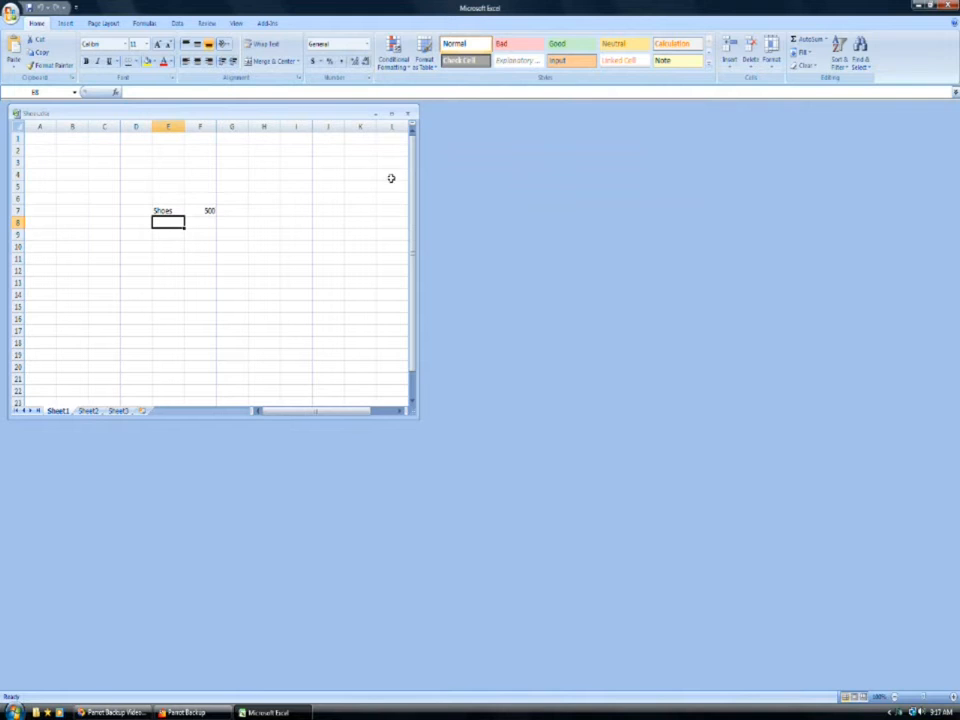
click(949, 5)
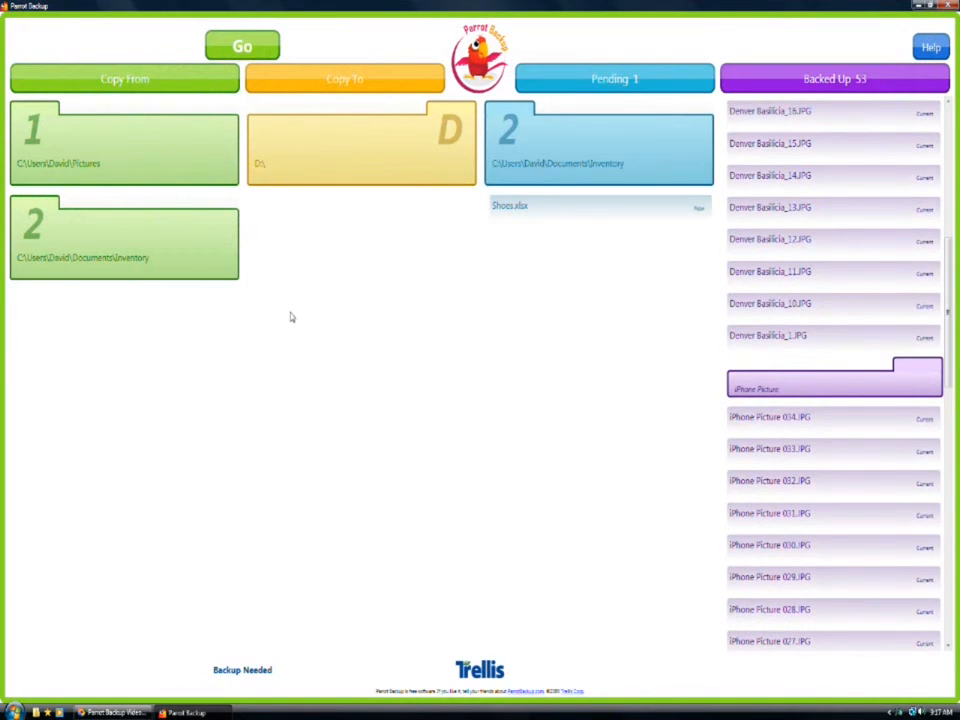
- Back up the pending Shoes.xlsx and check its entry under the Inventory folder in the backed-up list
click(241, 46)
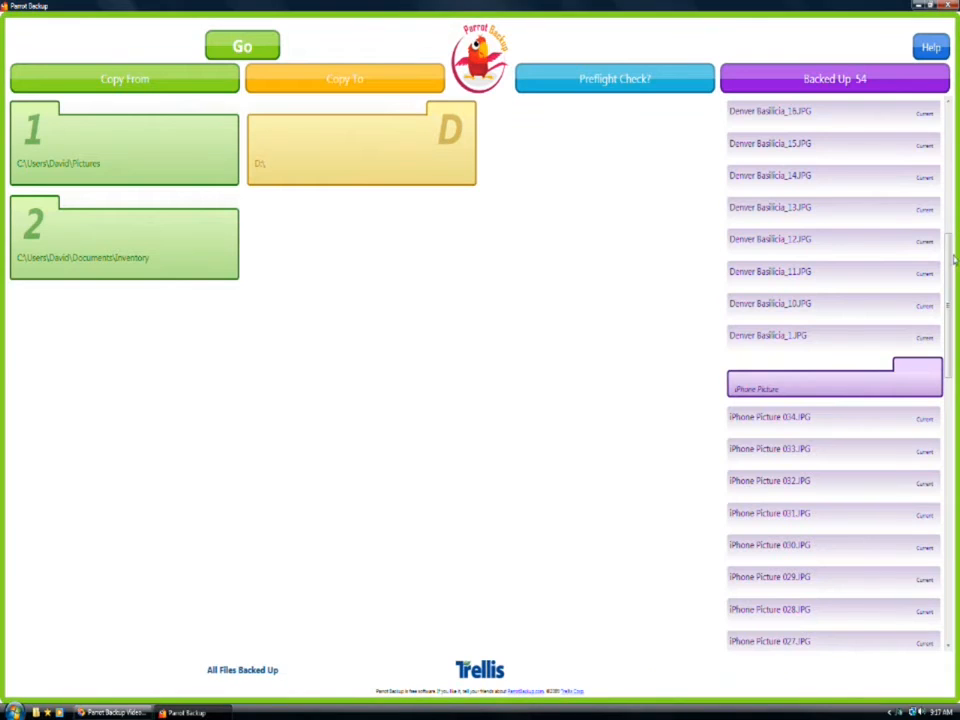
scroll(950, 265, down, 10)
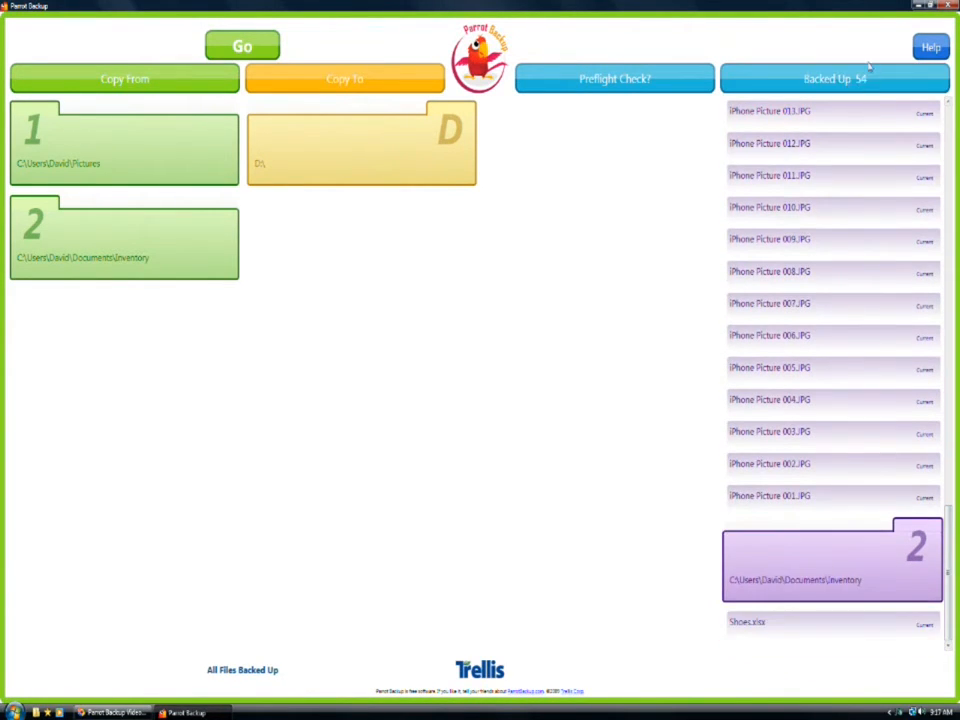
mouse_move(918, 547)
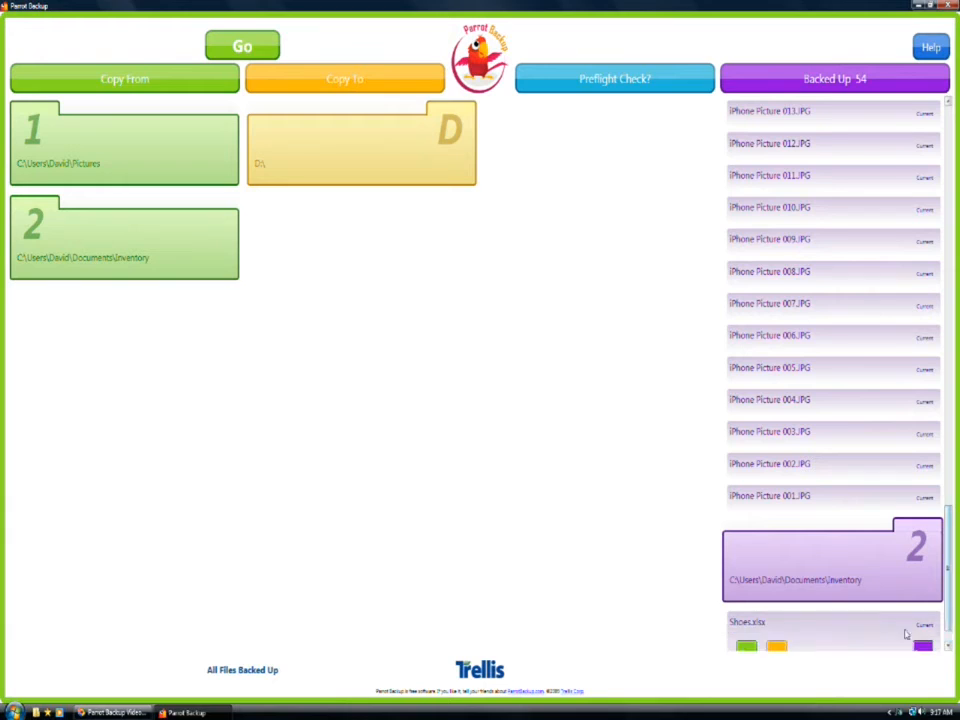
mouse_move(741, 638)
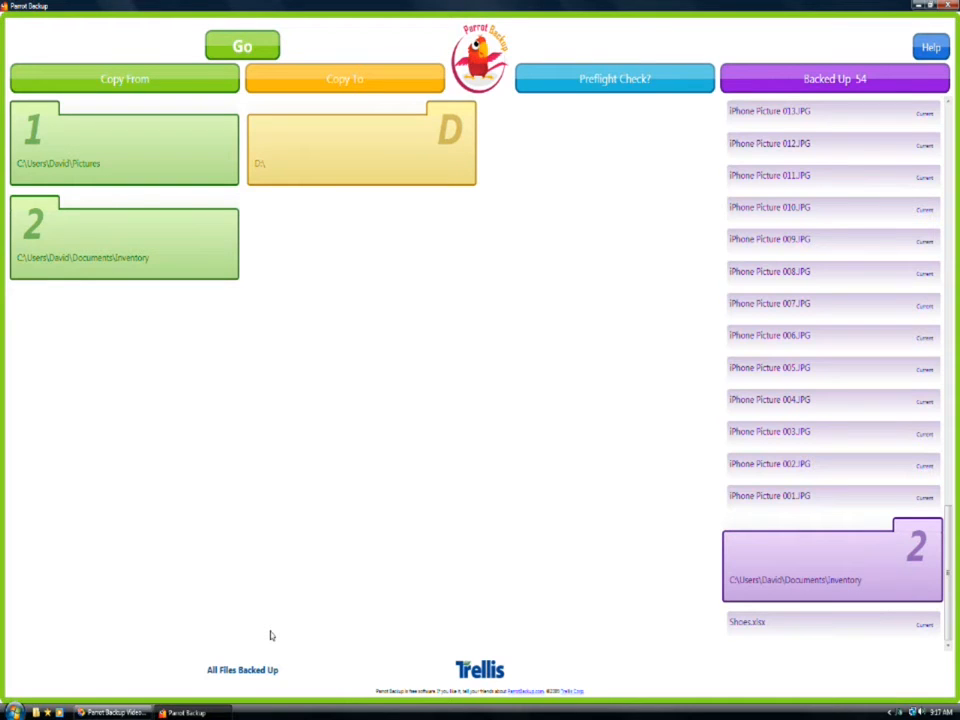
- Open Shoes.xlsx from the Inventory source folder and set the shoe quantity in cell F7 to 400
mouse_move(90, 249)
click(30, 284)
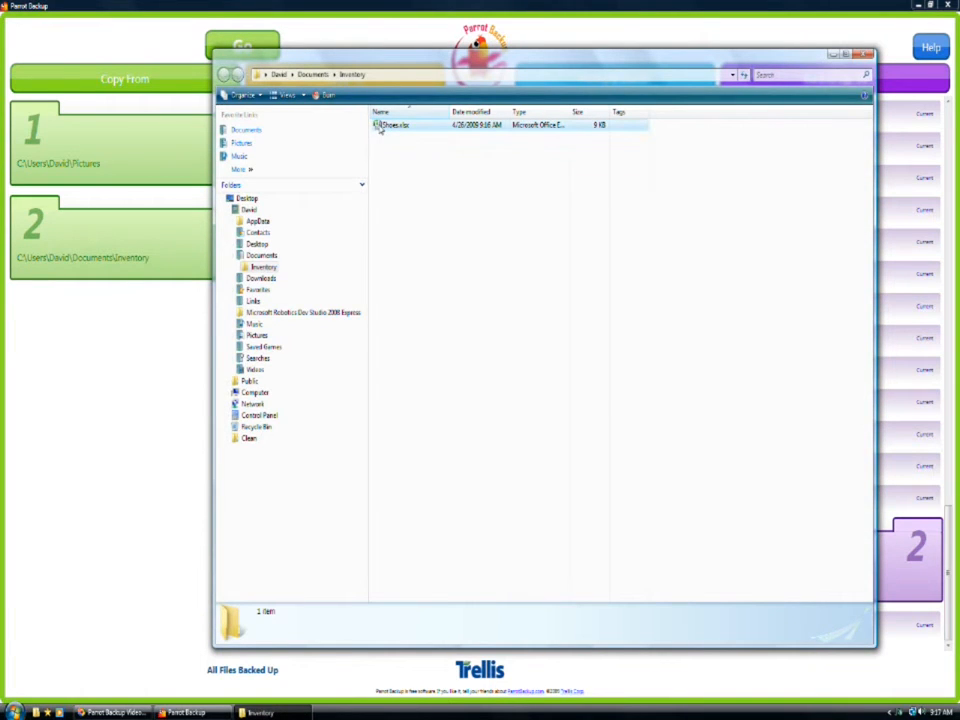
double_click(380, 127)
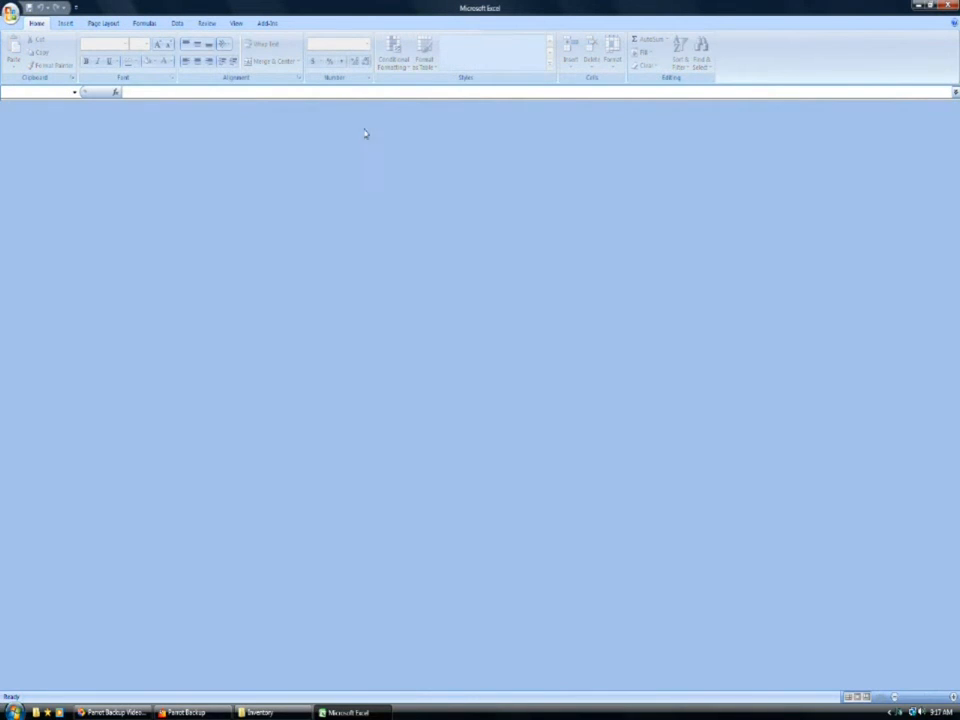
click(200, 209)
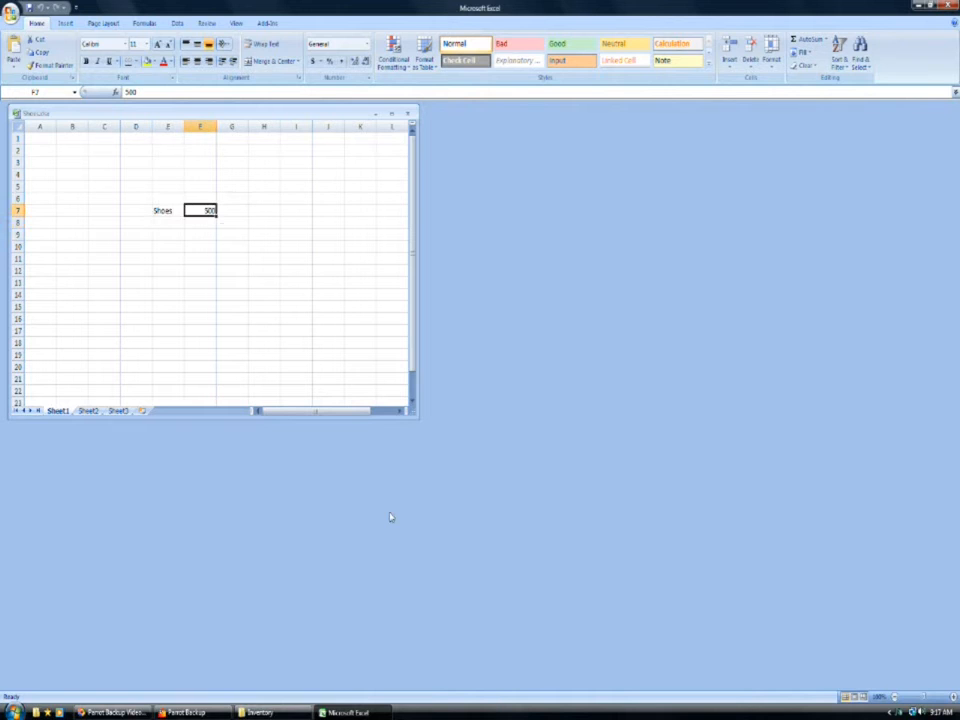
text(400)
key(Return)
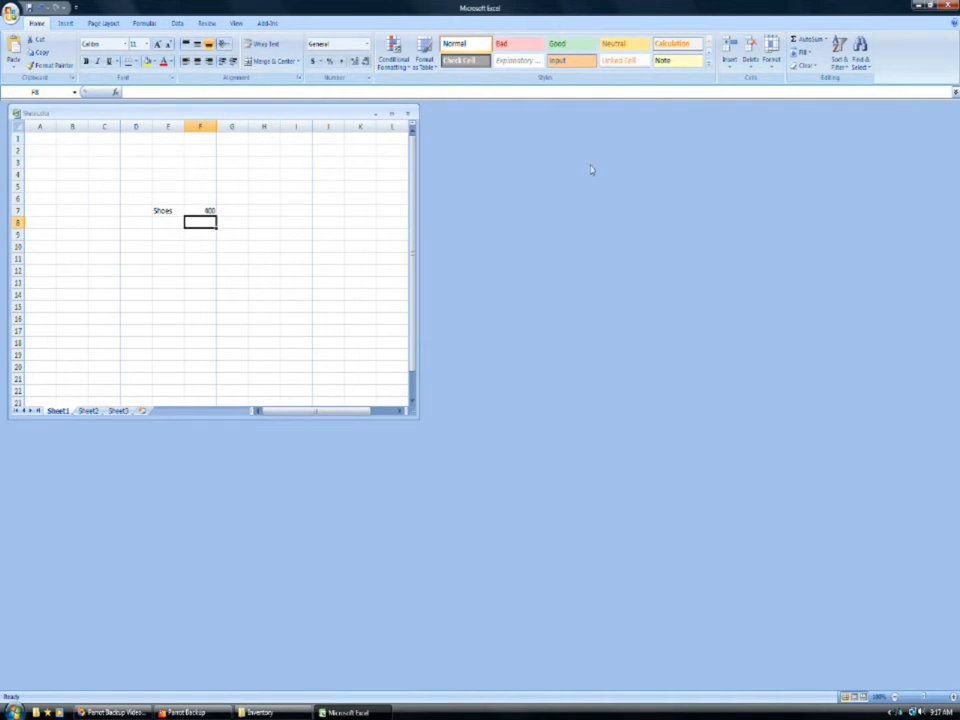
- Close Excel, saving the changes to Shoes.xlsx, and close the Inventory folder window
click(948, 5)
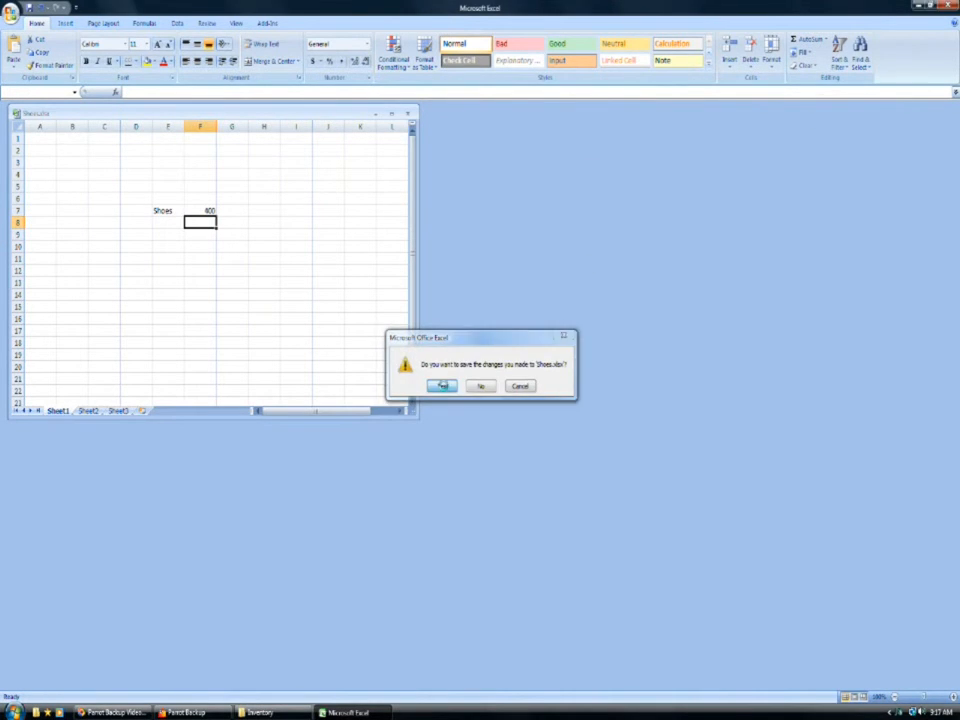
click(443, 389)
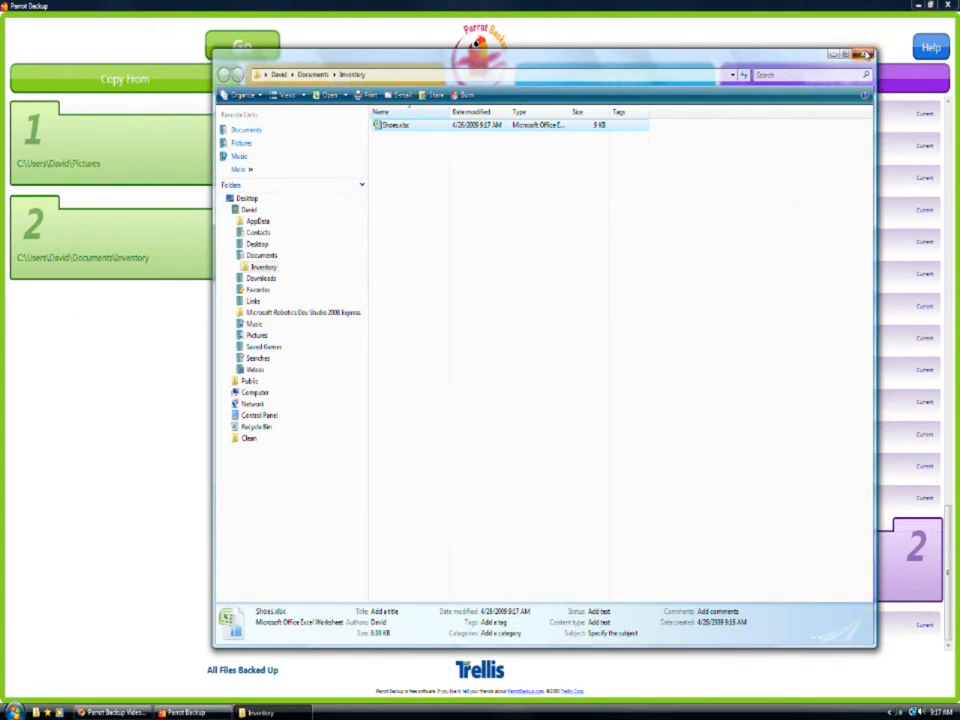
click(864, 55)
- Run the preflight check, back up the changed Shoes.xlsx and check its entry in the backed-up list
click(544, 84)
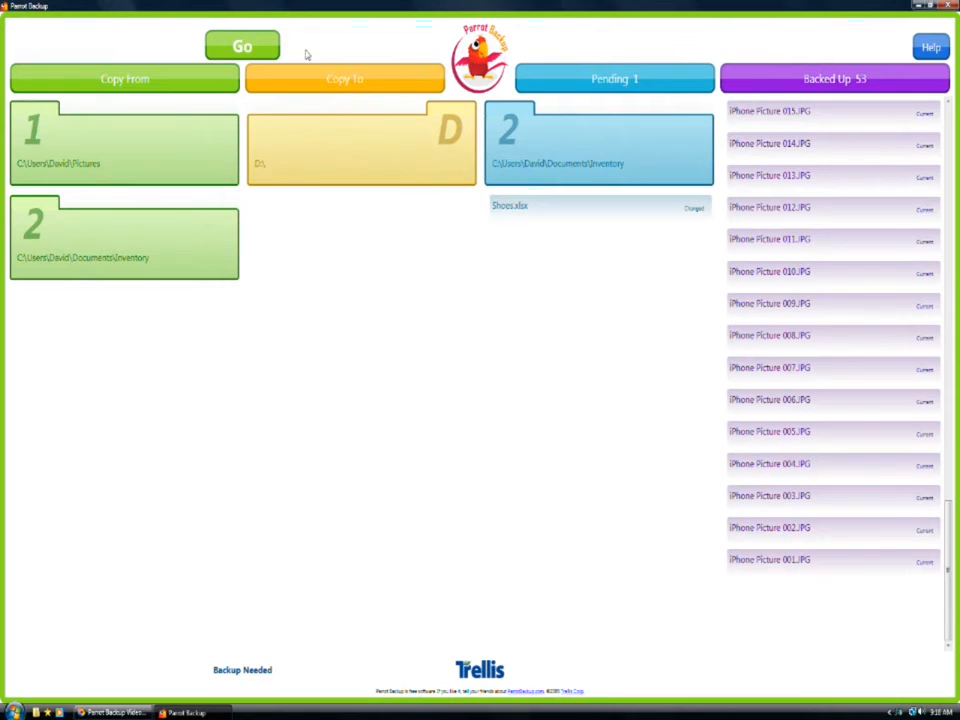
click(262, 44)
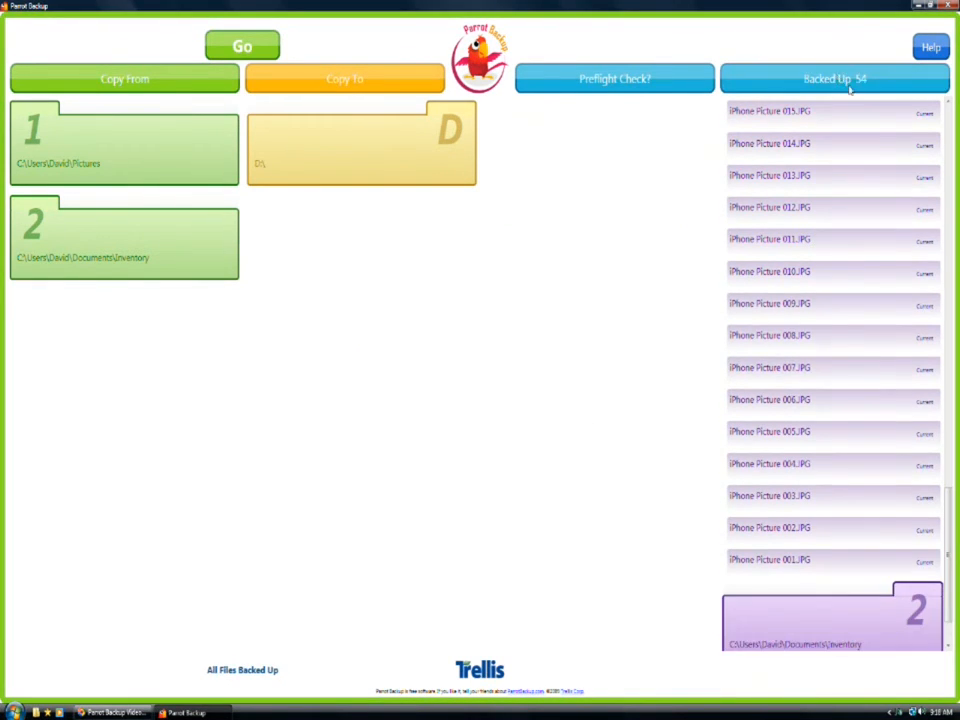
scroll(949, 550, down, 2)
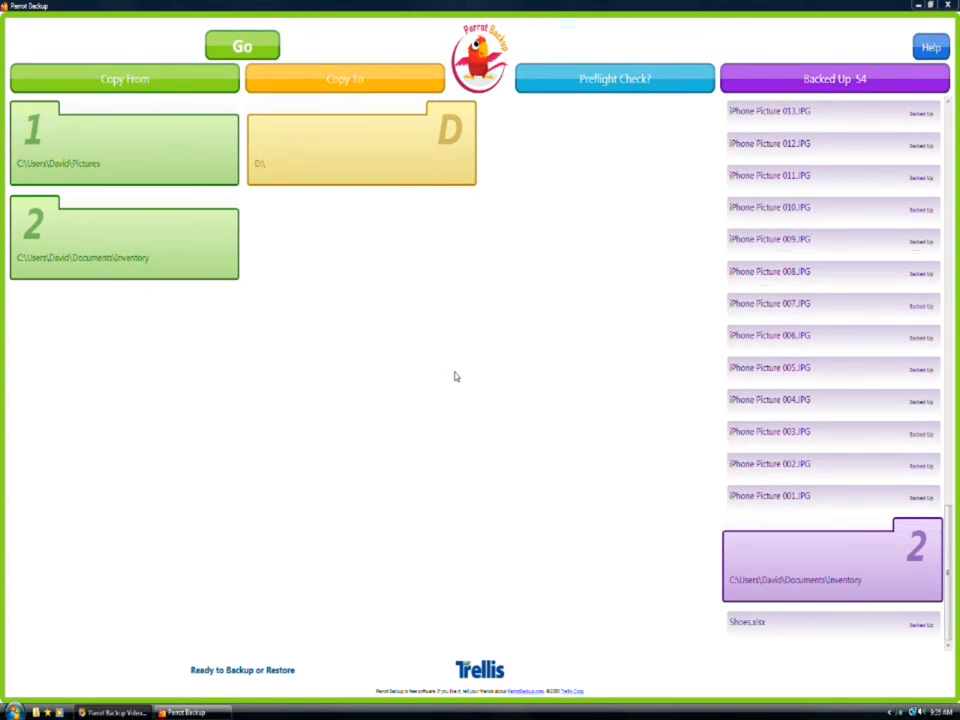
- Delete Shoes.xlsx from the Inventory source folder and close the folder window
mouse_move(58, 252)
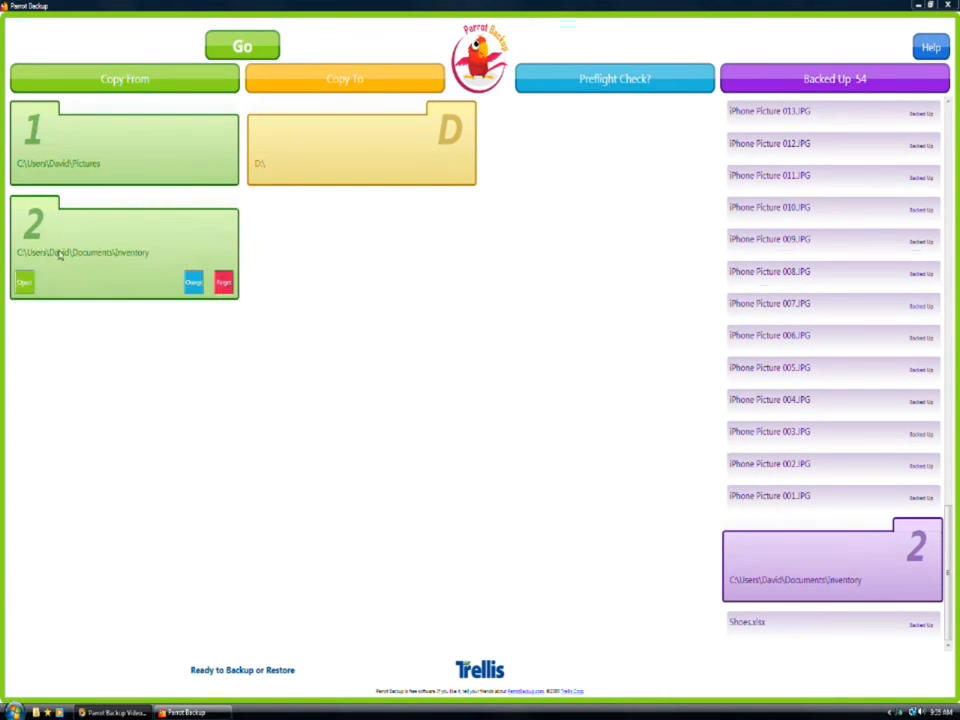
click(24, 284)
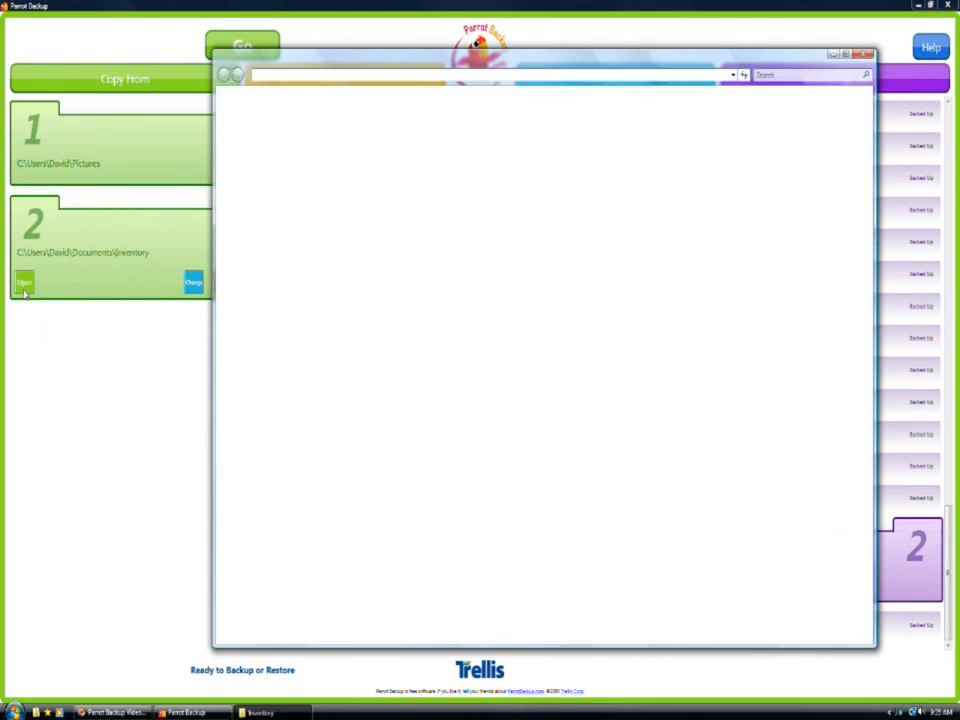
click(382, 126)
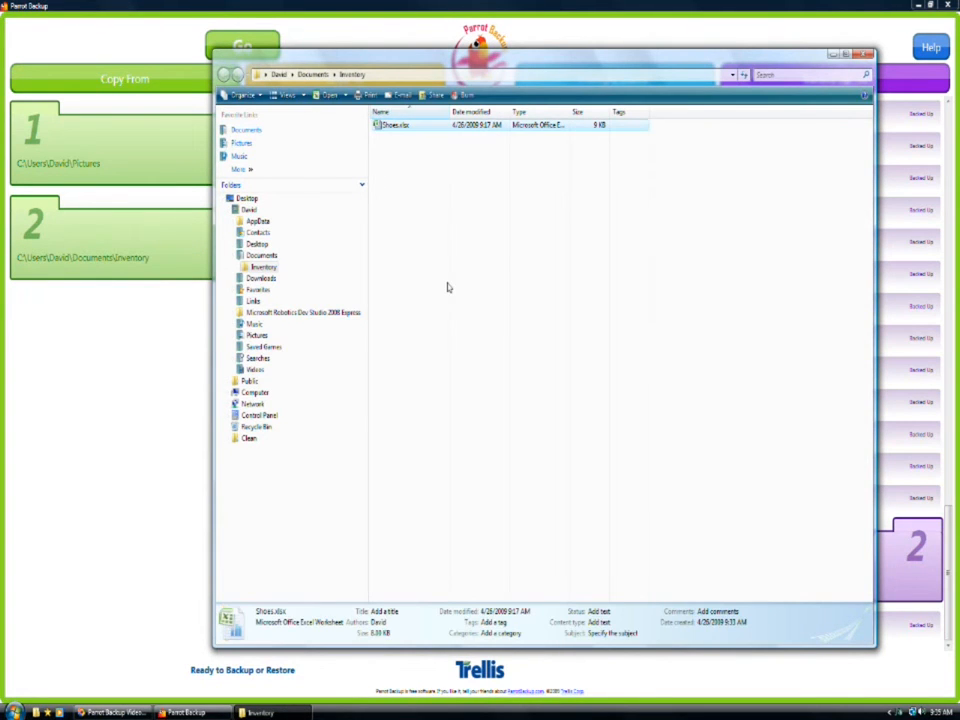
key(Delete)
key(Return)
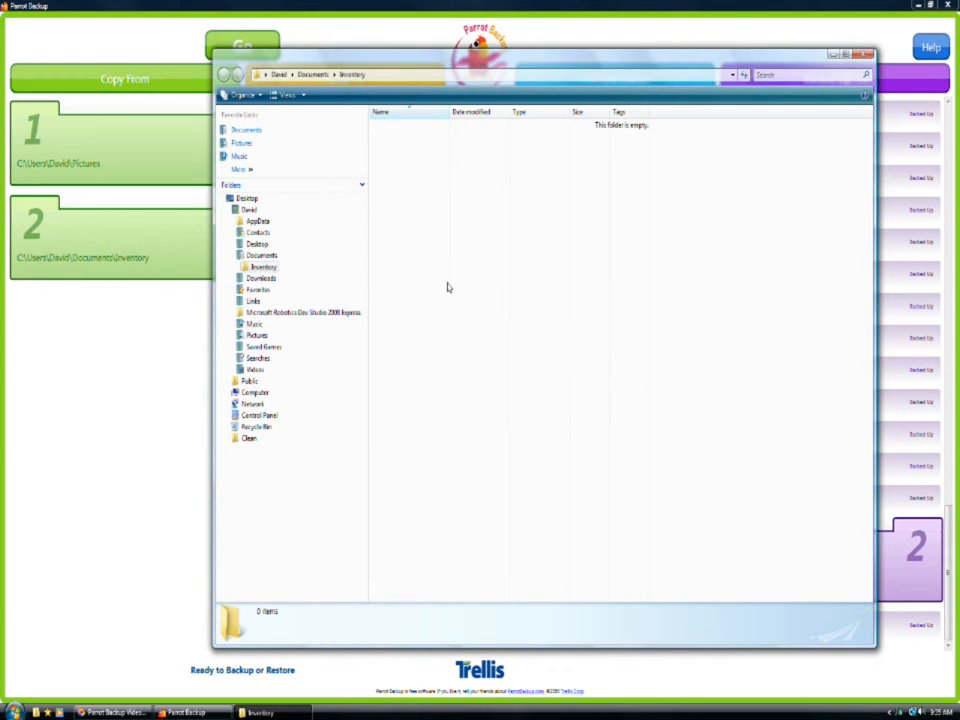
click(864, 54)
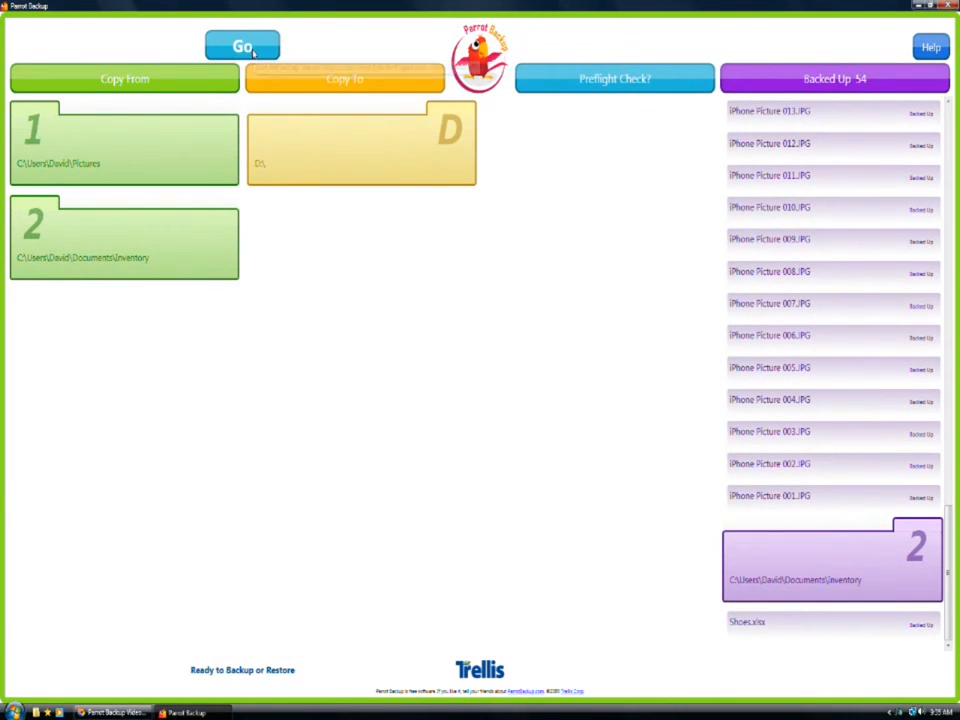
- Run the backup again, inspect the backed-up copy of Shoes.xlsx in Excel, and close it
click(253, 53)
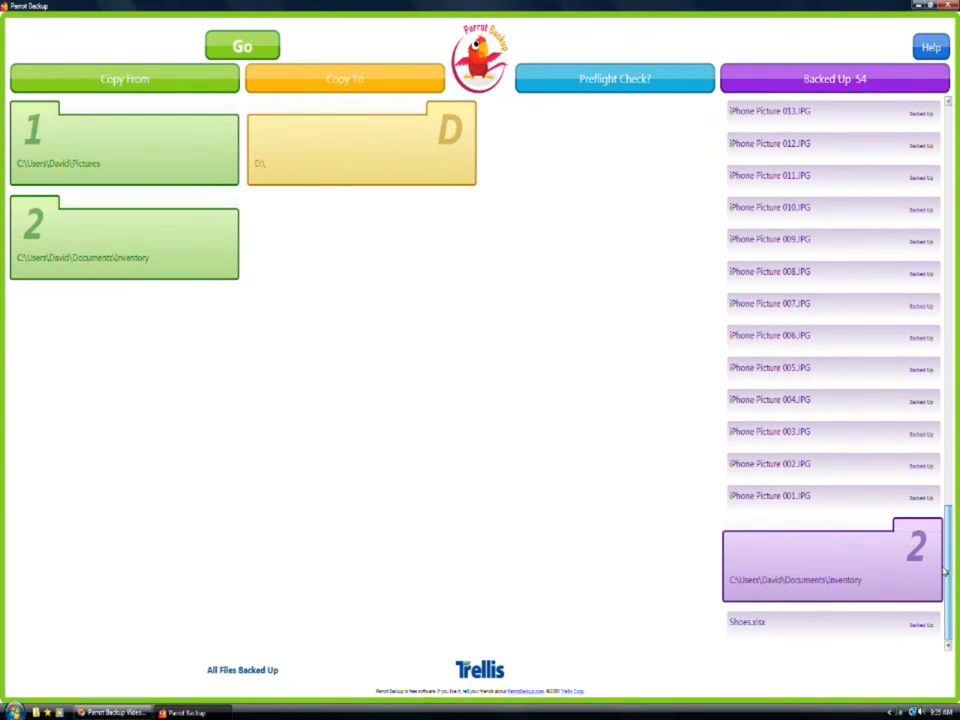
mouse_move(844, 590)
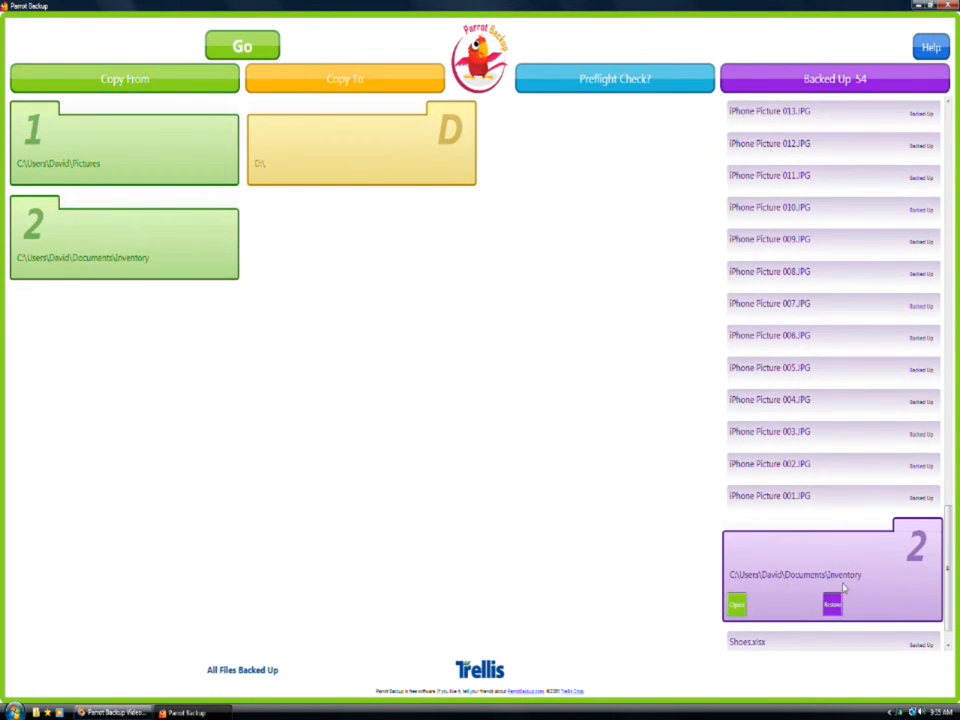
mouse_move(752, 638)
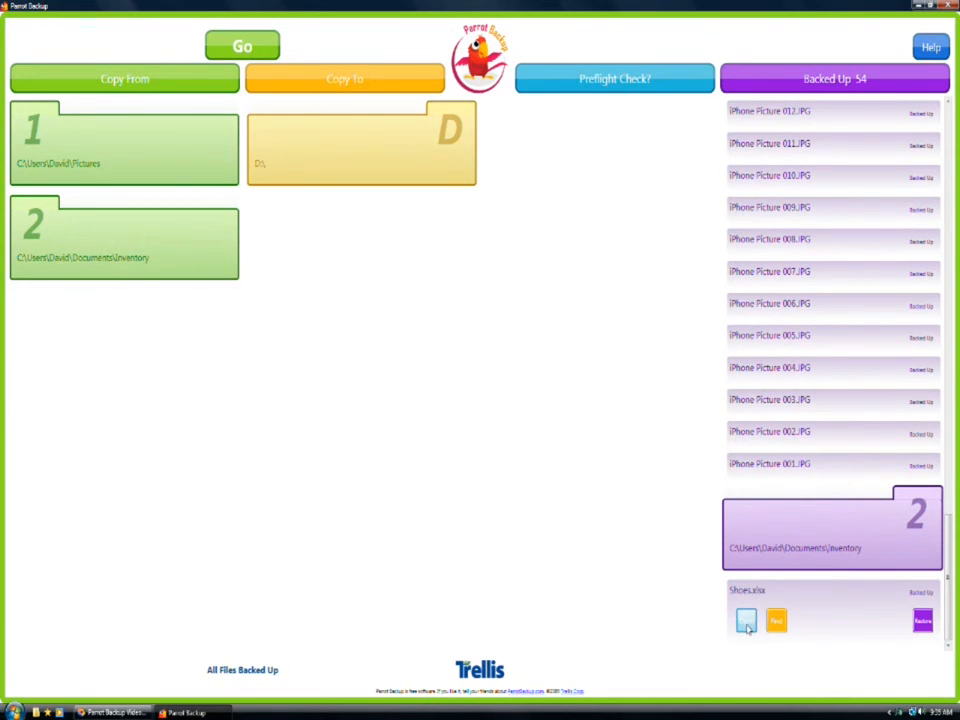
click(746, 622)
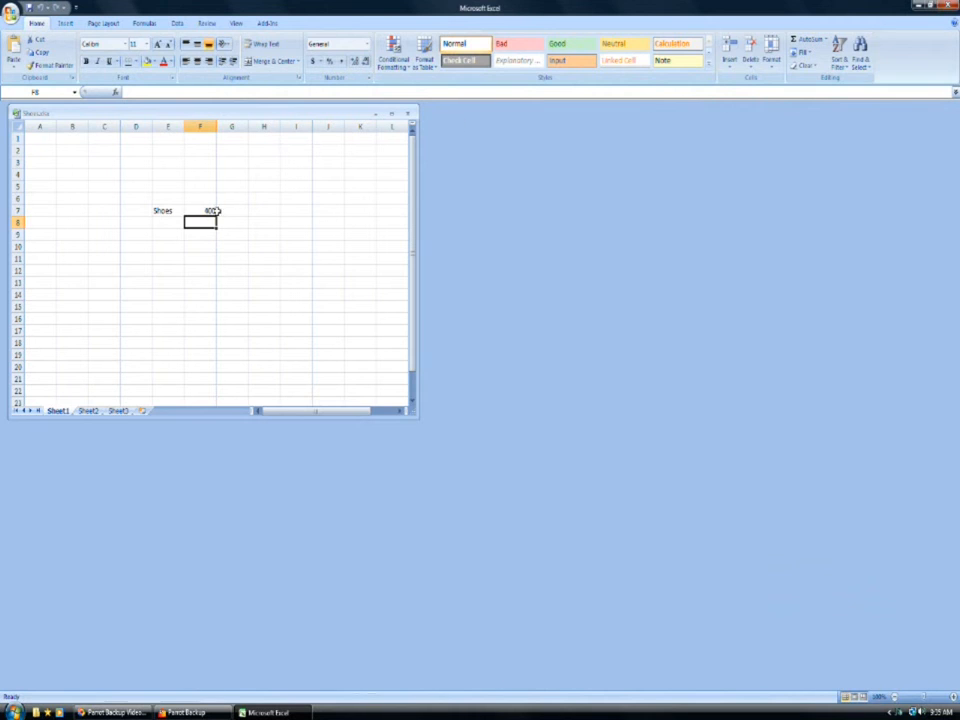
click(953, 5)
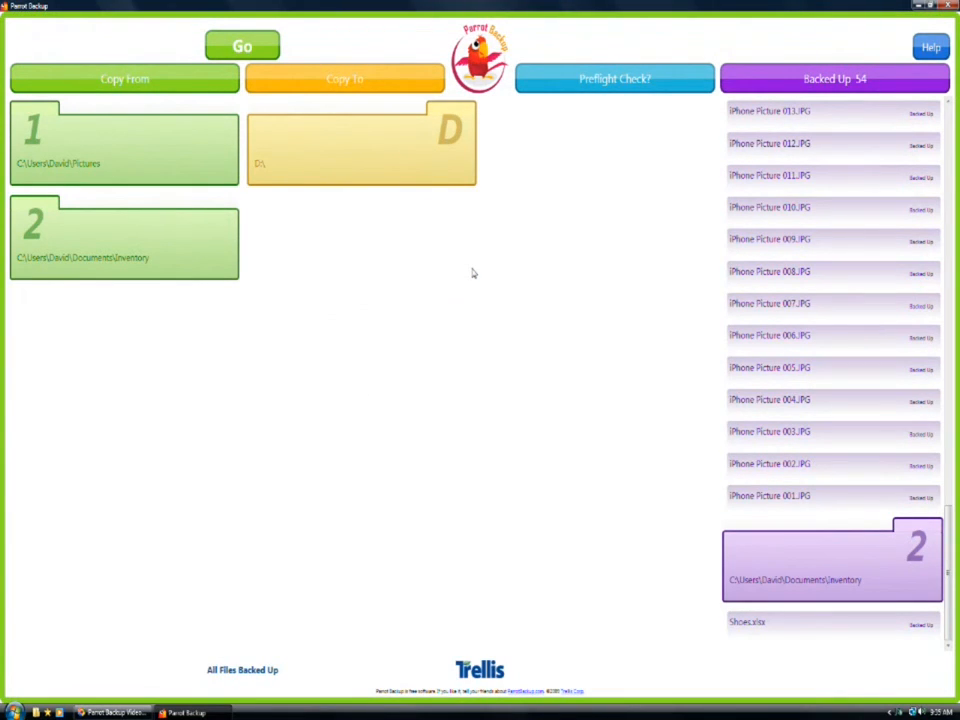
- Remove the Inventory and Pictures source folders and the D:\ destination from the backup setup, and close the program
mouse_move(174, 261)
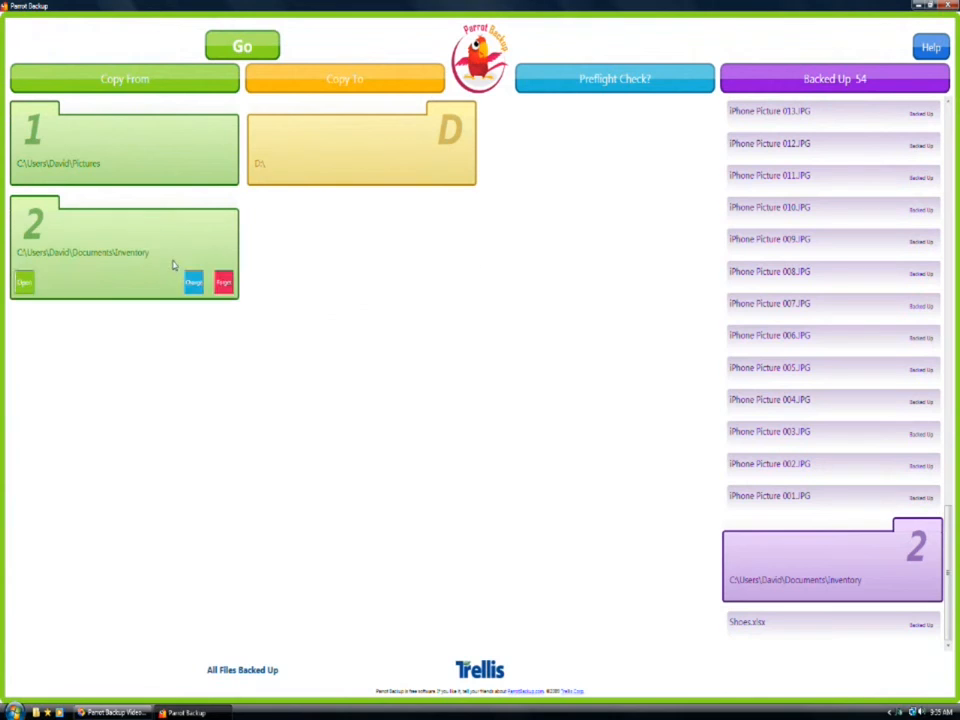
click(223, 282)
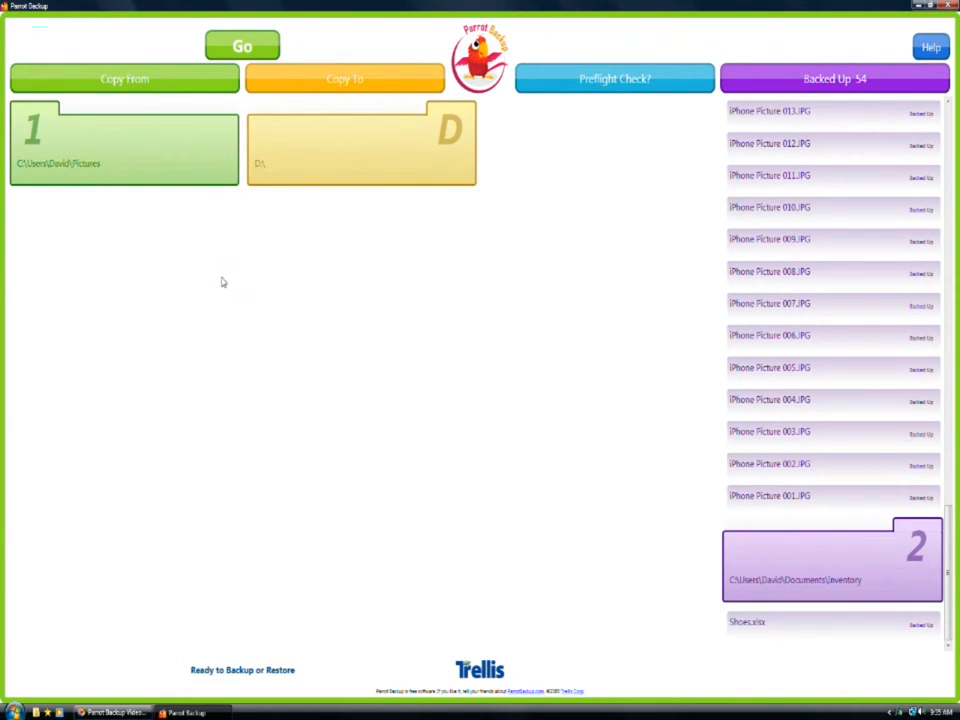
mouse_move(224, 190)
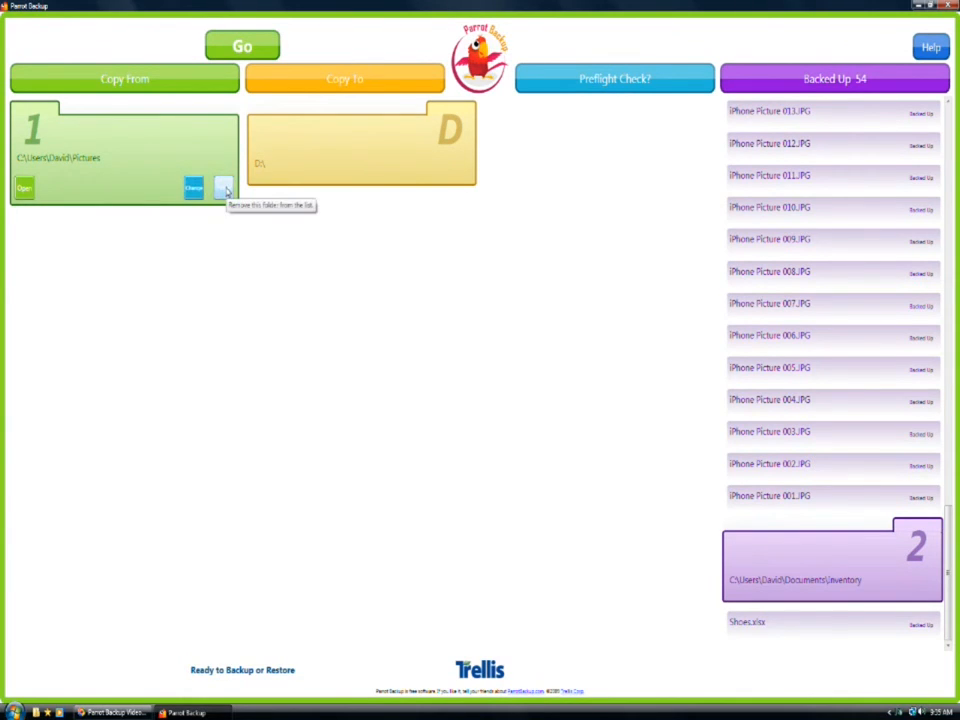
click(224, 189)
mouse_move(420, 176)
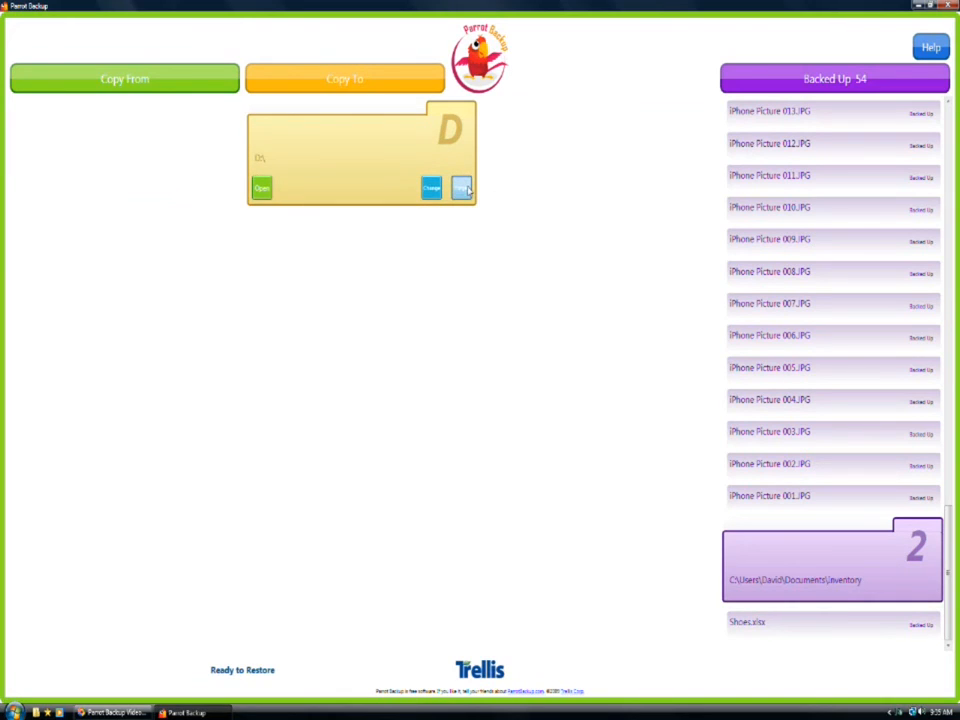
click(463, 189)
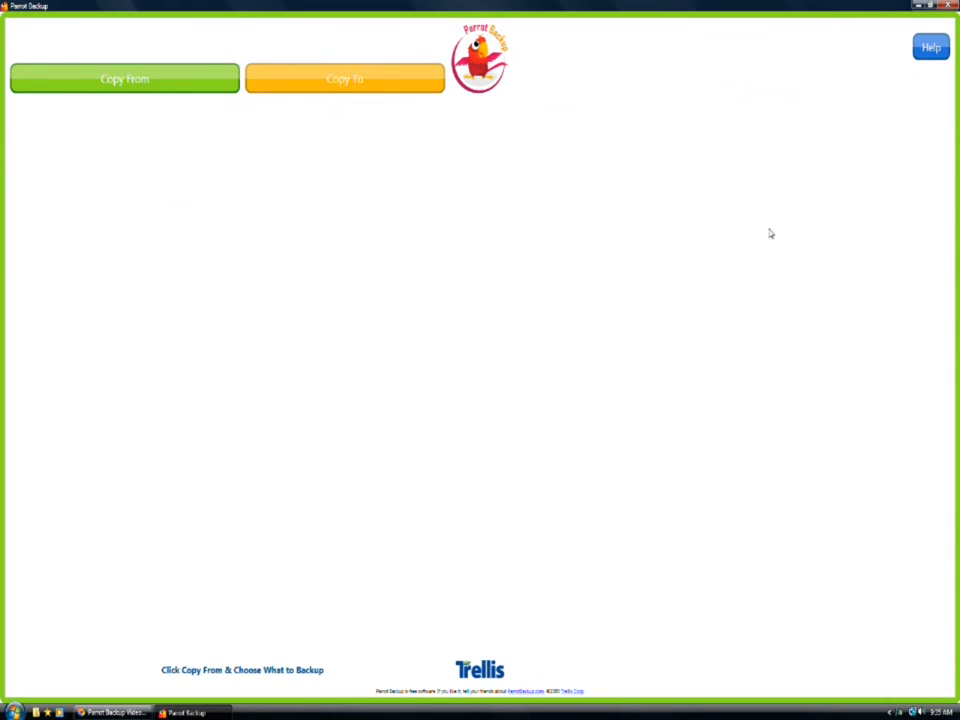
click(948, 5)
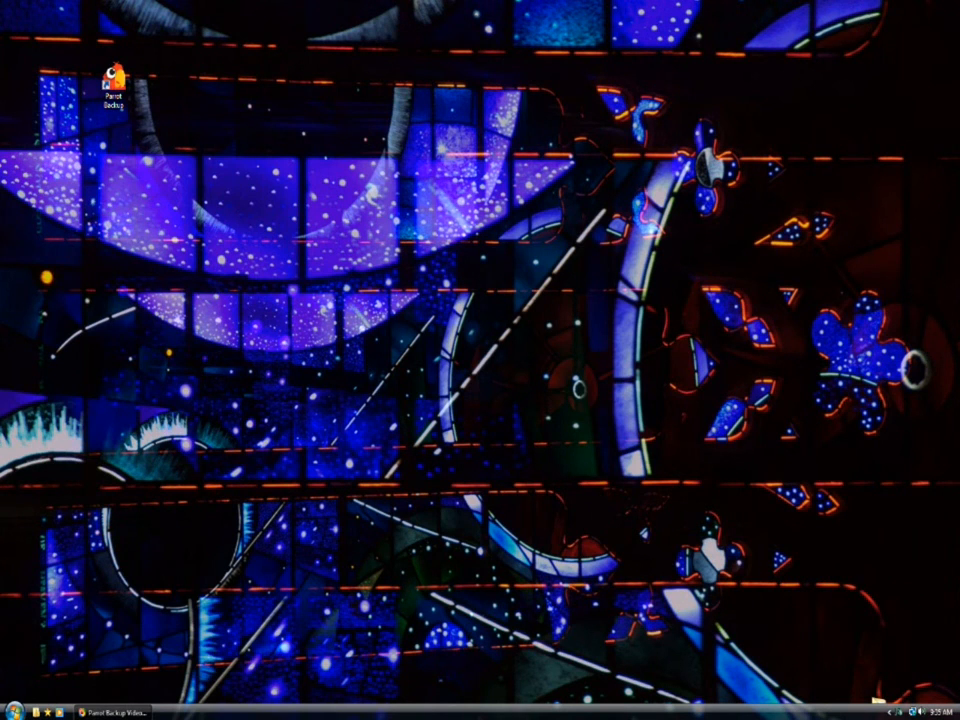
- Delete the Inventory folder from Documents, sending it to the Recycle Bin, and close the Documents window
key(super)
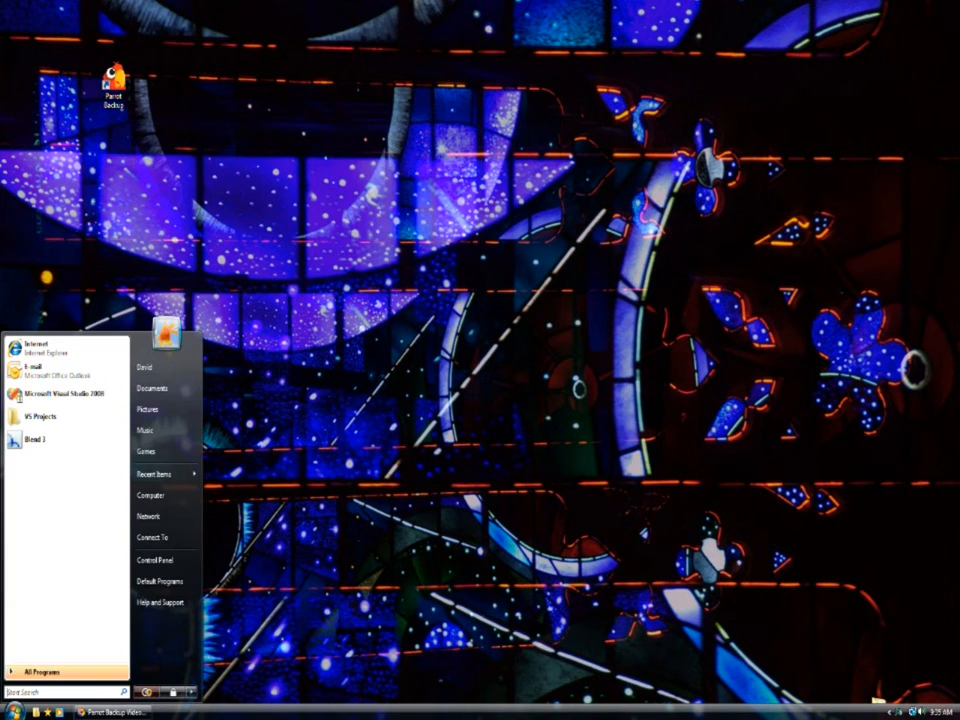
click(152, 388)
click(381, 291)
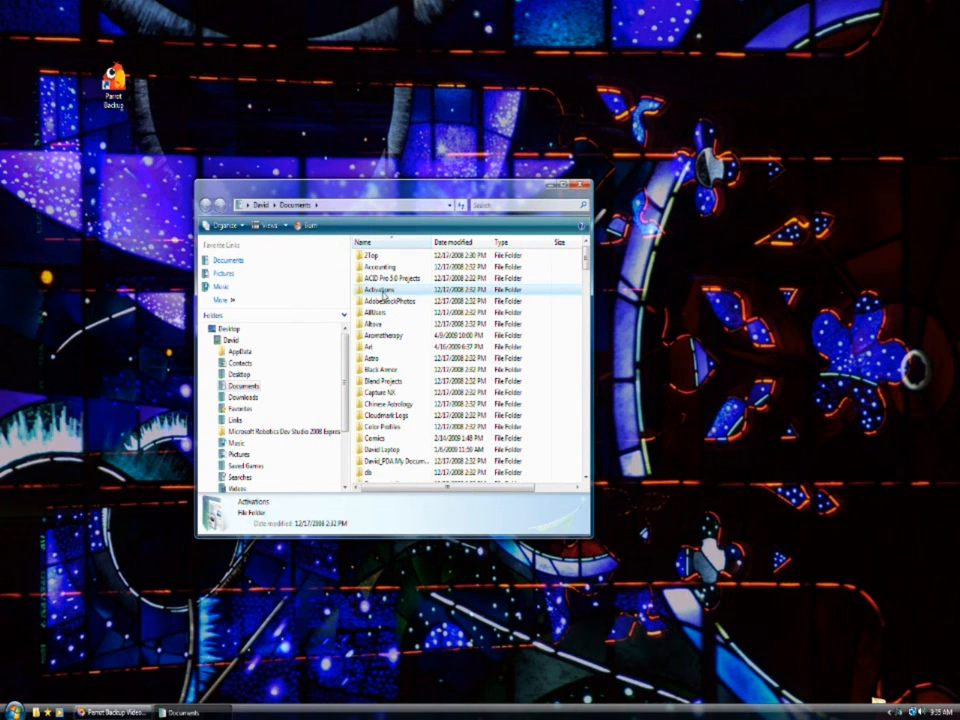
scroll(381, 294, down, 10)
click(381, 291)
click(382, 300)
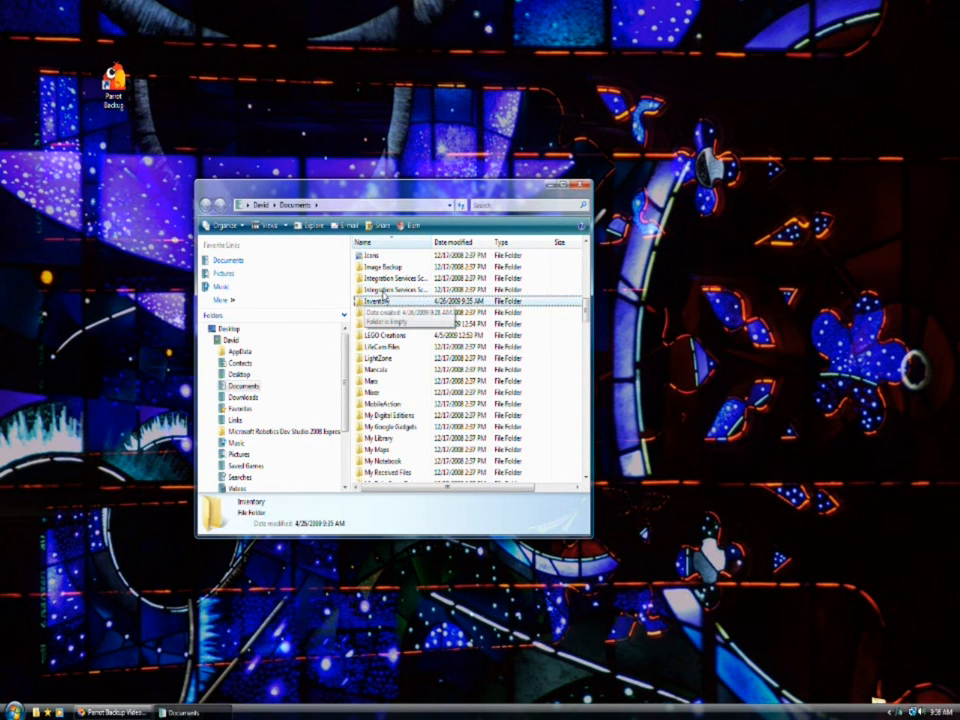
key(Delete)
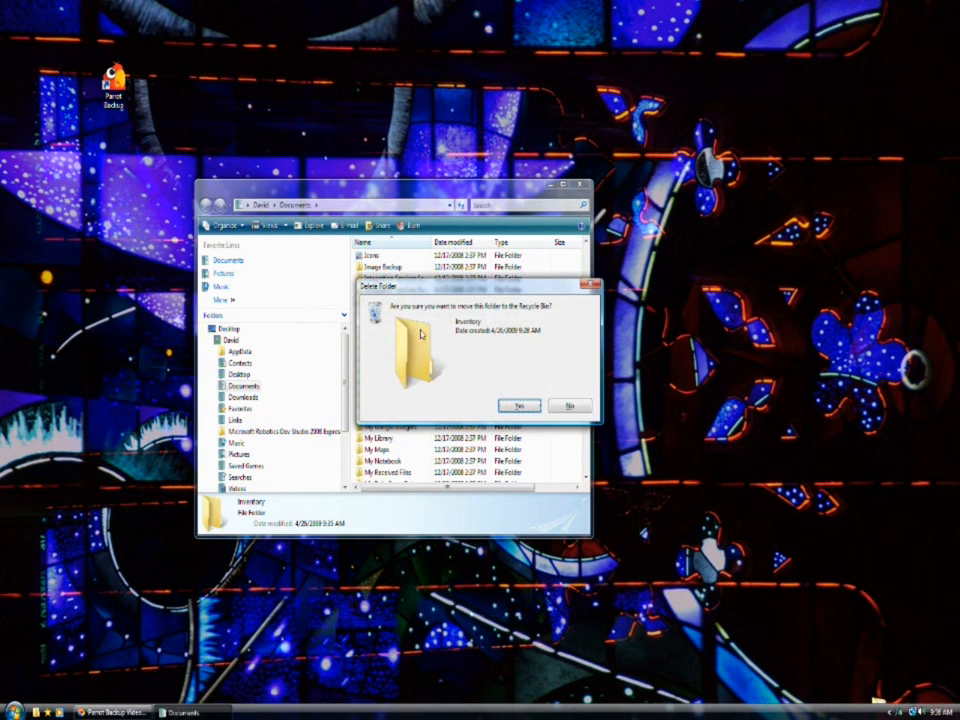
click(520, 403)
click(585, 185)
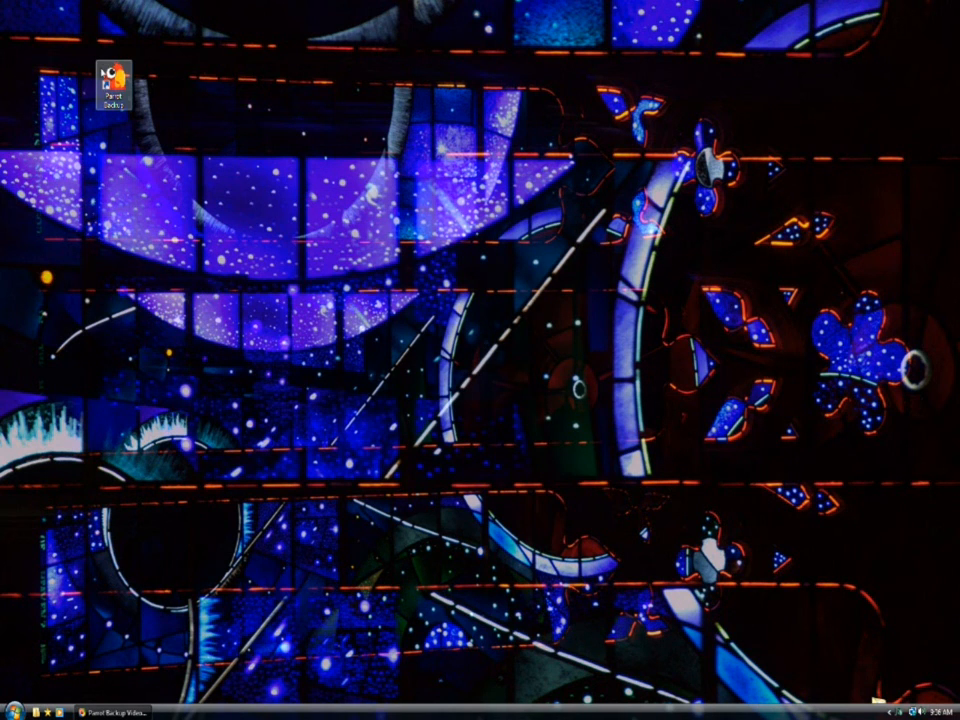
- Start Parrot Backup from the desktop and maximize its window
click(112, 82)
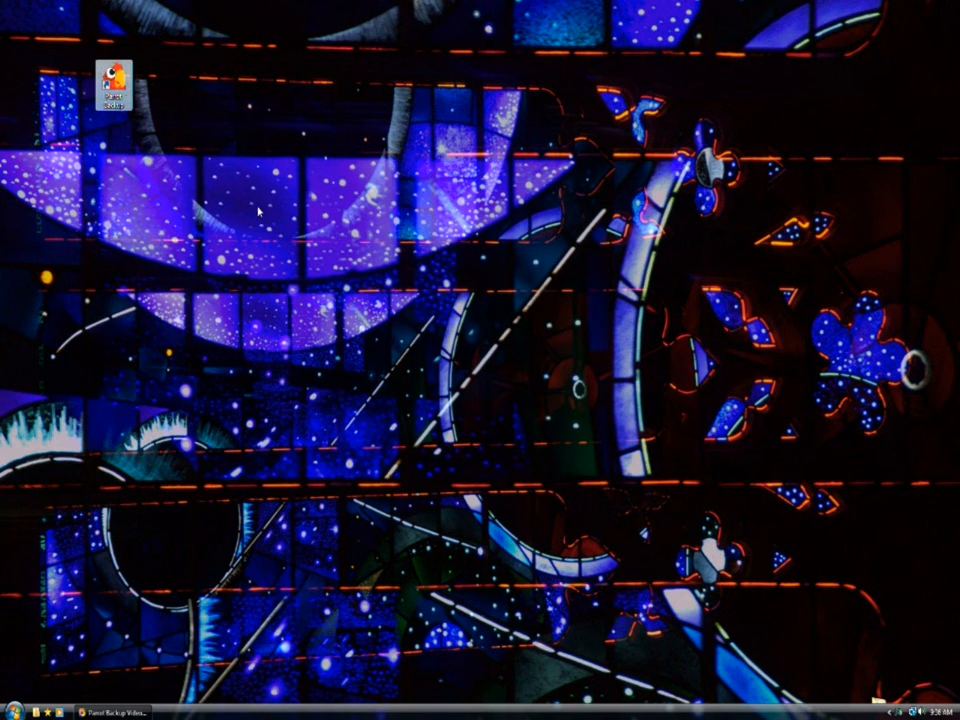
double_click(115, 83)
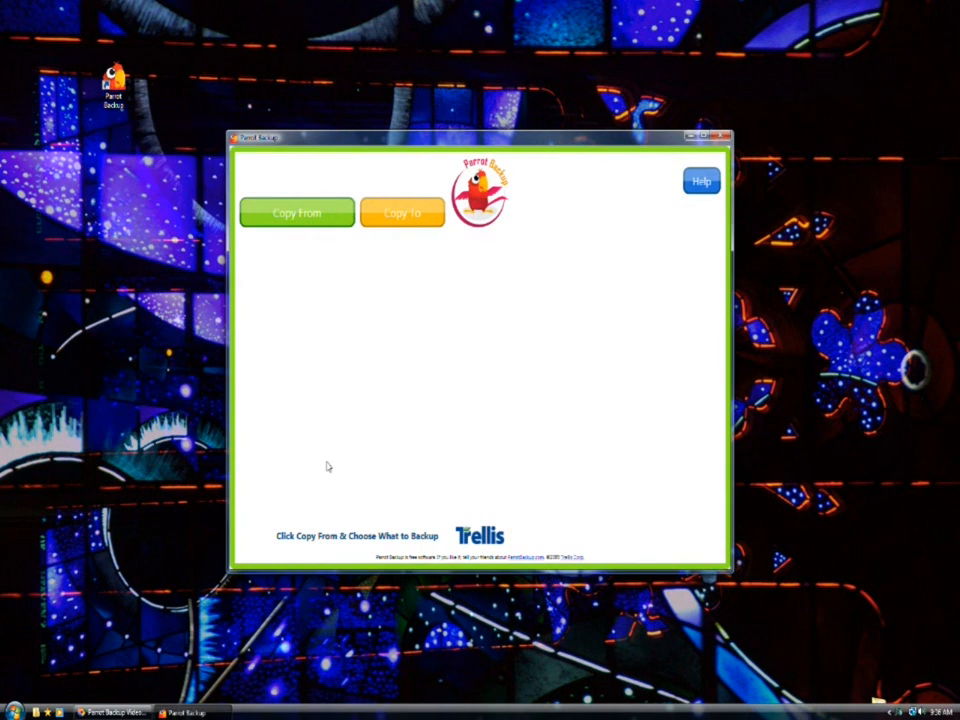
click(703, 137)
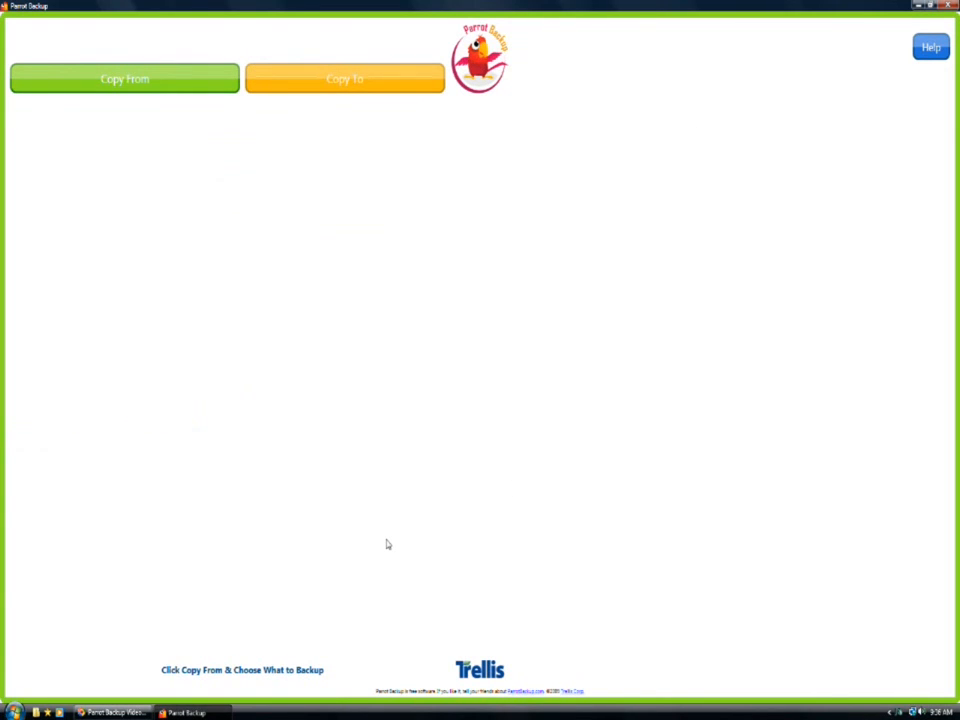
- Choose the thumb drive D: under Computer as the backup's copy-to location
click(331, 76)
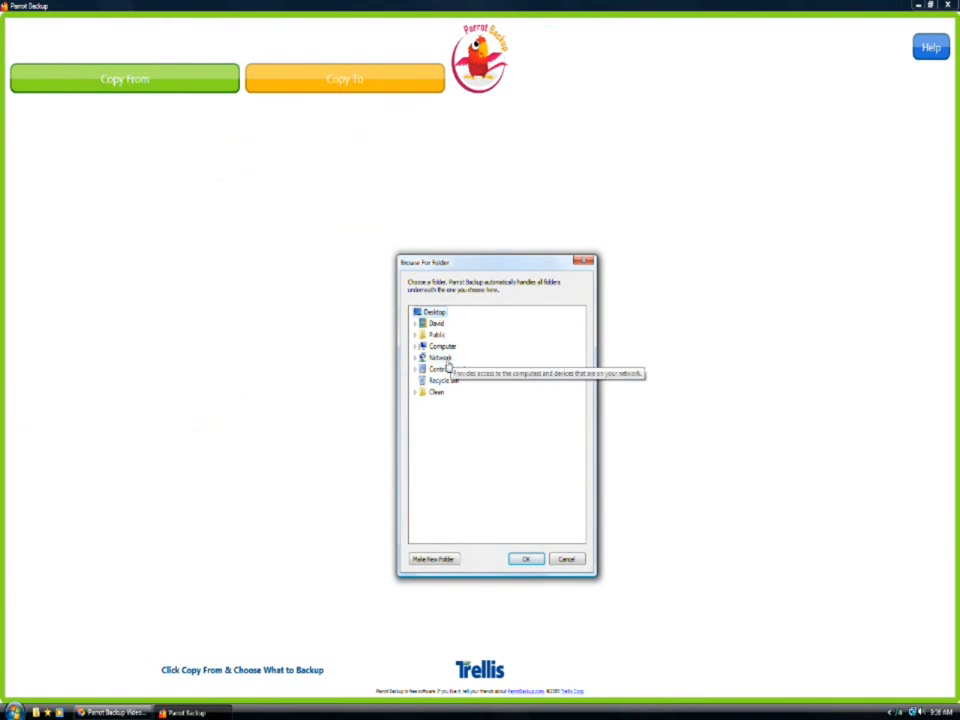
double_click(440, 346)
double_click(452, 369)
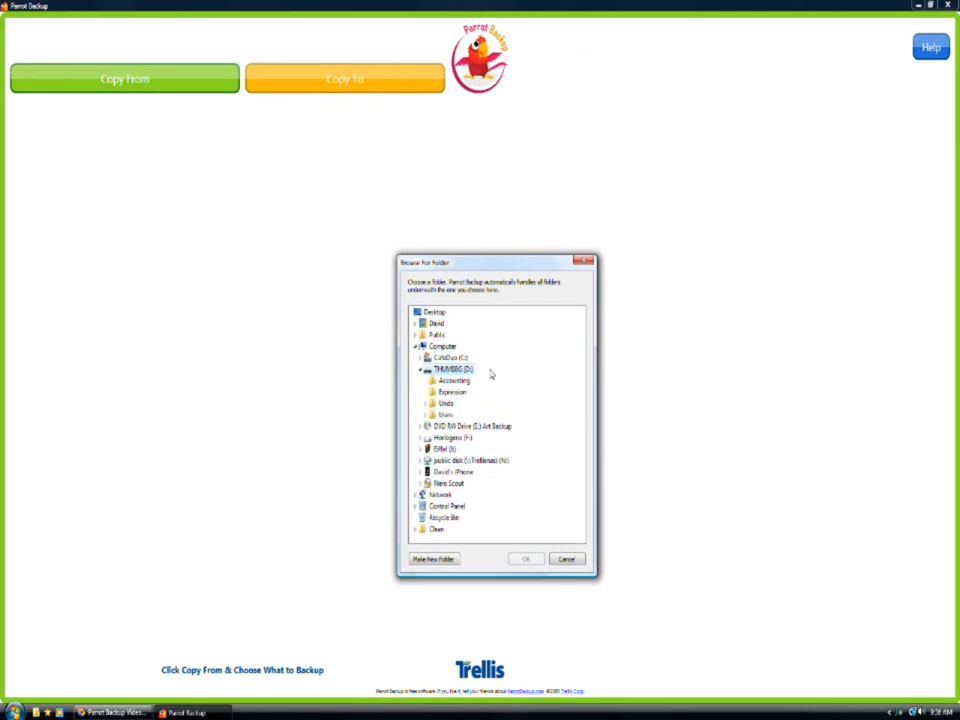
click(522, 559)
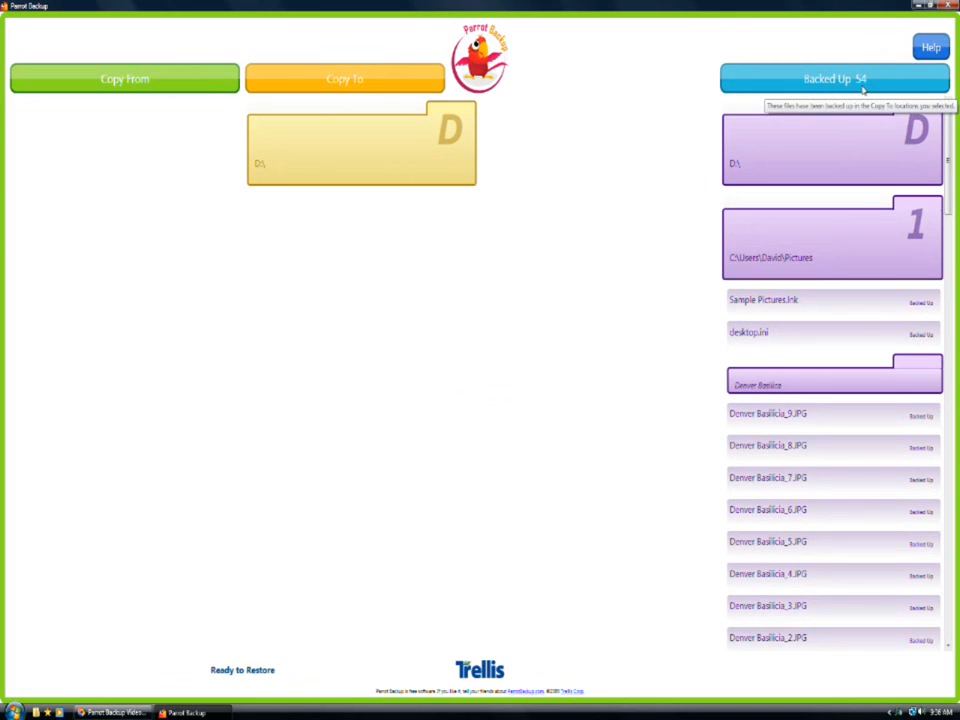
- Open the backed-up copy of Shoes.xlsx from the Inventory folder in Excel to check it, and close Excel
drag(949, 161, 957, 655)
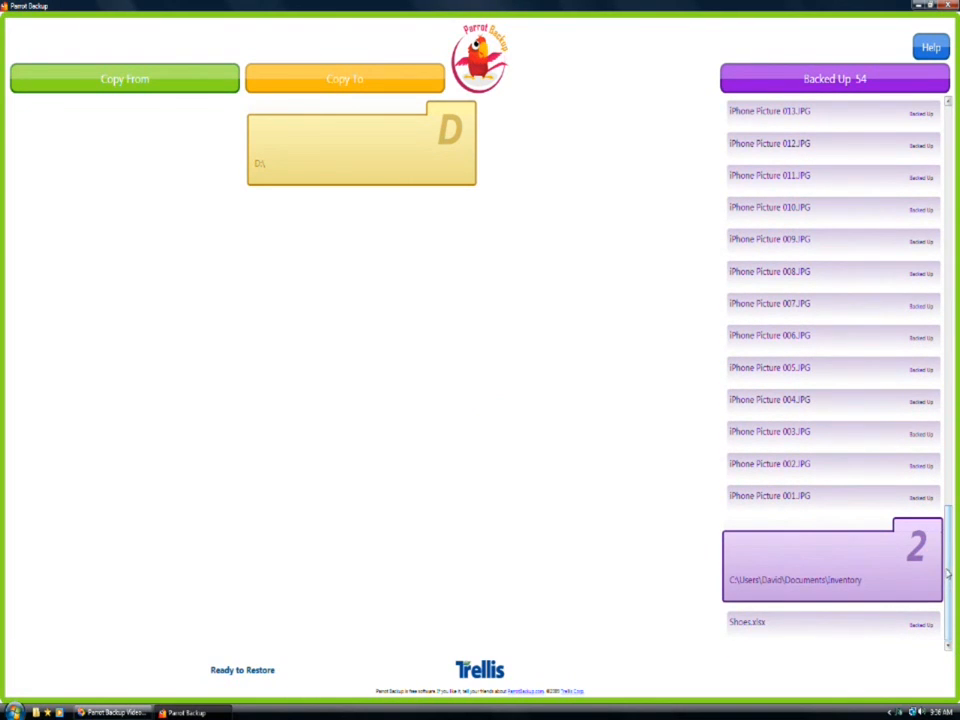
mouse_move(816, 565)
mouse_move(746, 640)
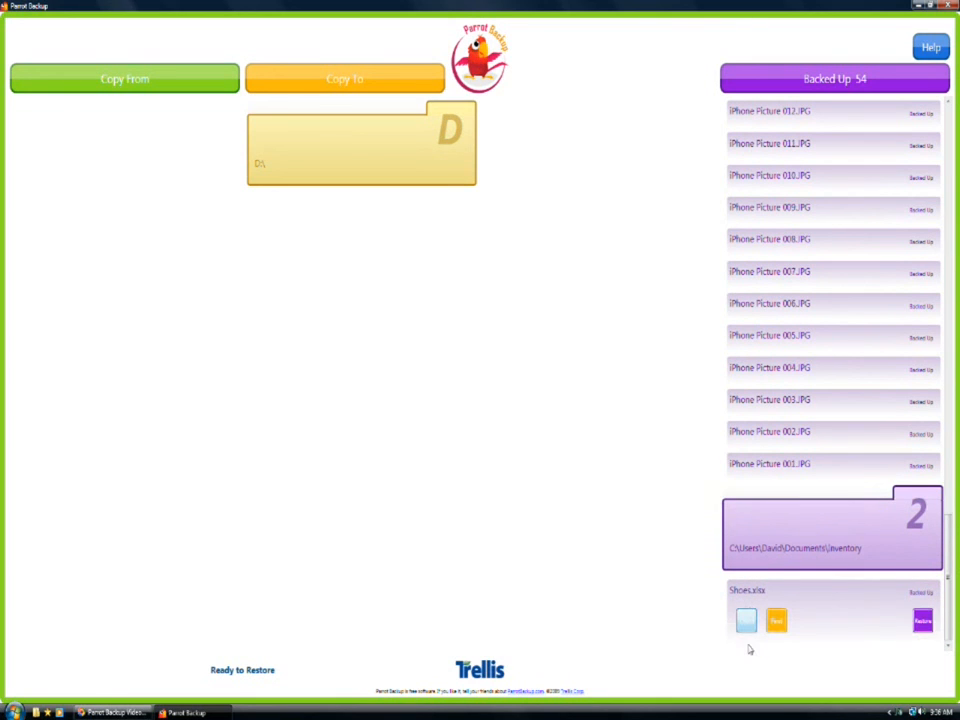
click(746, 622)
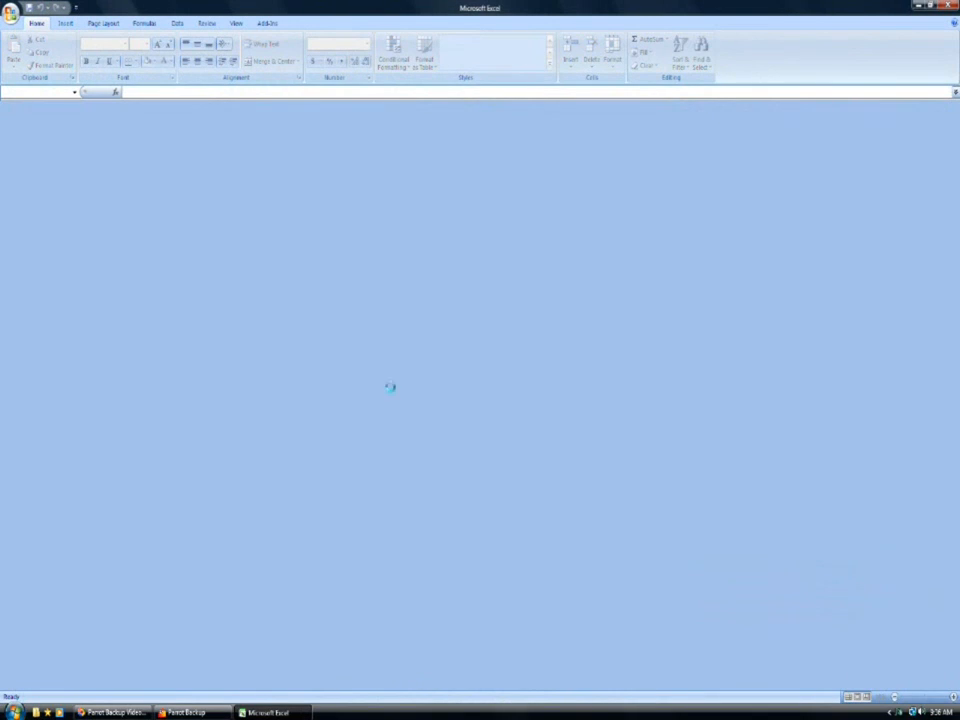
click(947, 5)
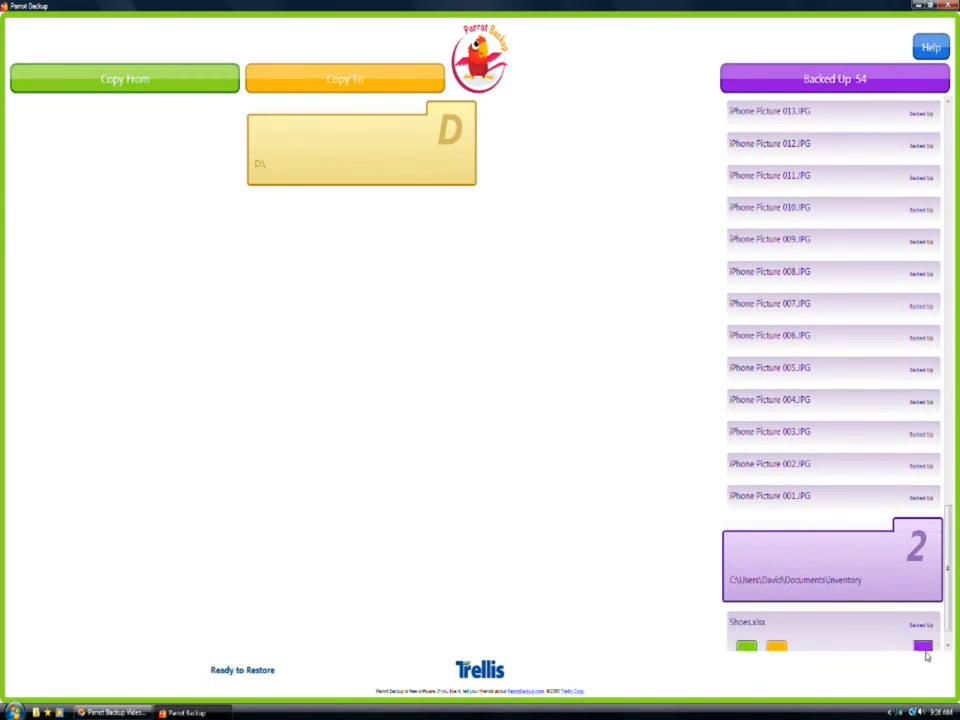
- Restore the backed-up Shoes.xlsx to the Inventory folder in Documents
click(921, 646)
click(921, 620)
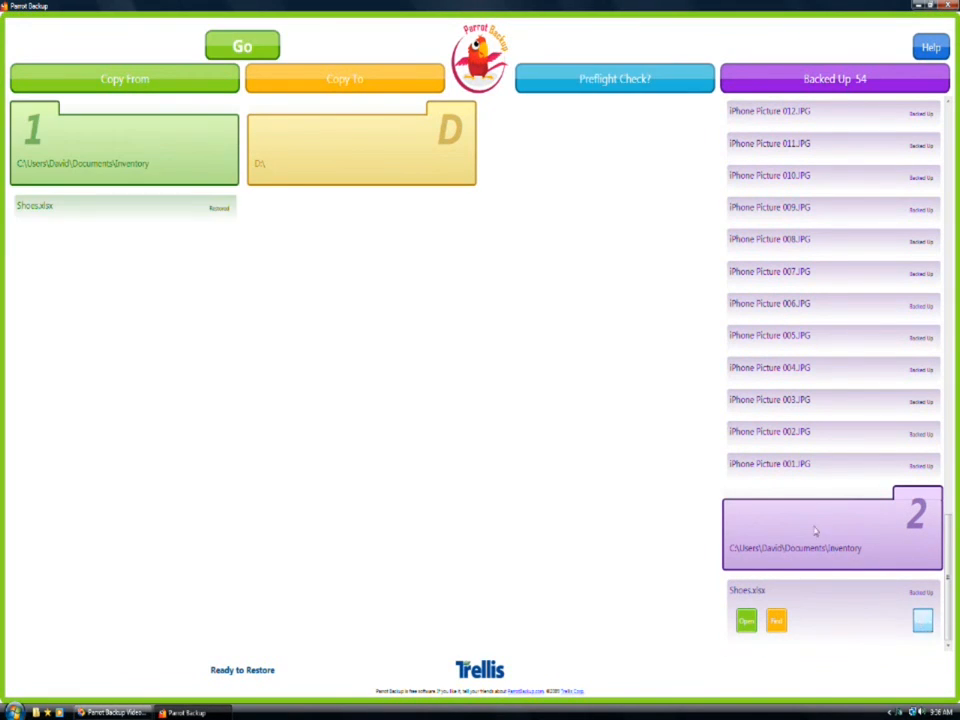
mouse_move(77, 228)
mouse_move(126, 180)
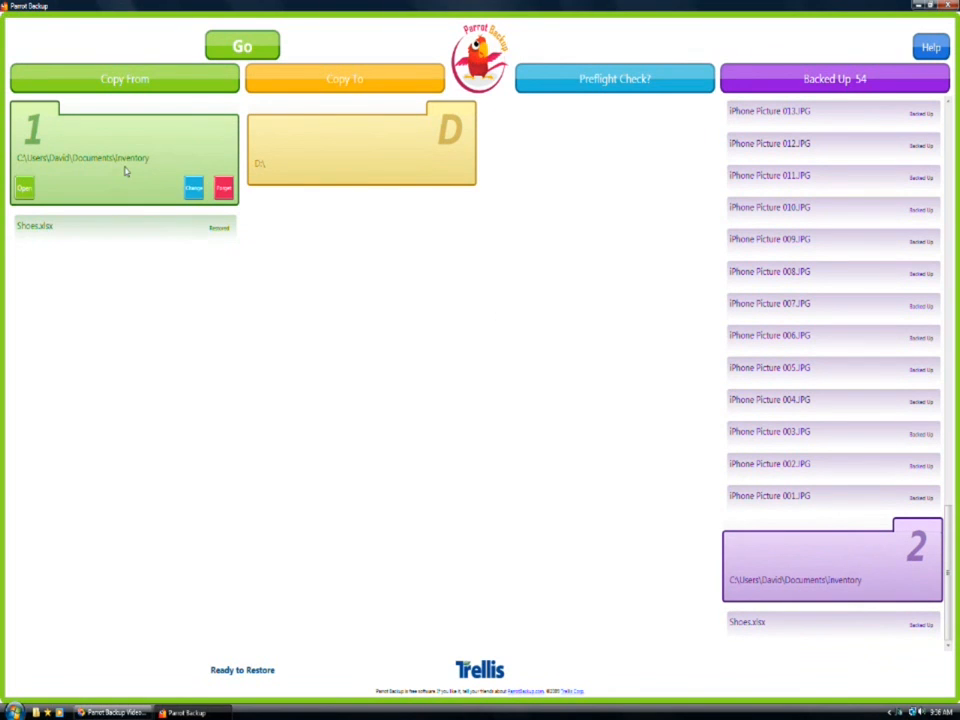